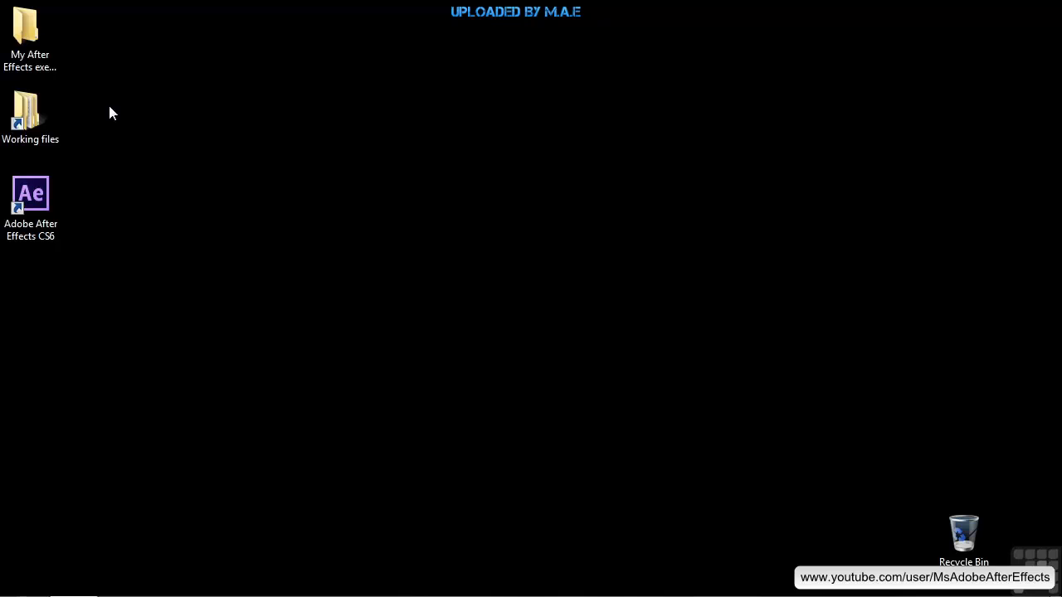
# Open the project 1702-3D-animation.aep from the After Effects projects folder inside Working Files.
pyautogui.doubleClick(27, 112)
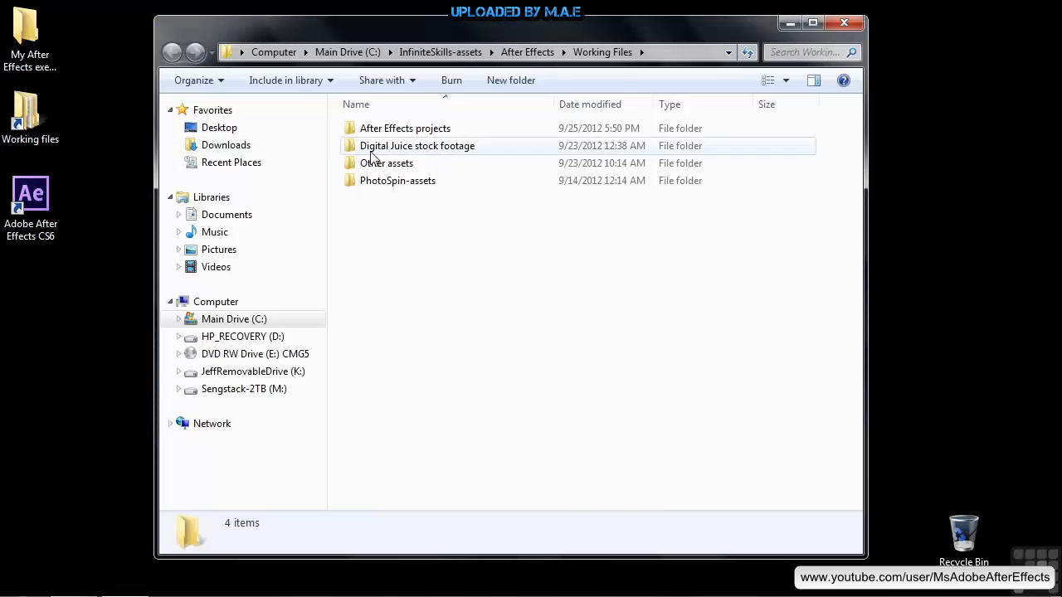
pyautogui.doubleClick(419, 128)
pyautogui.scroll(-10, 457, 325)
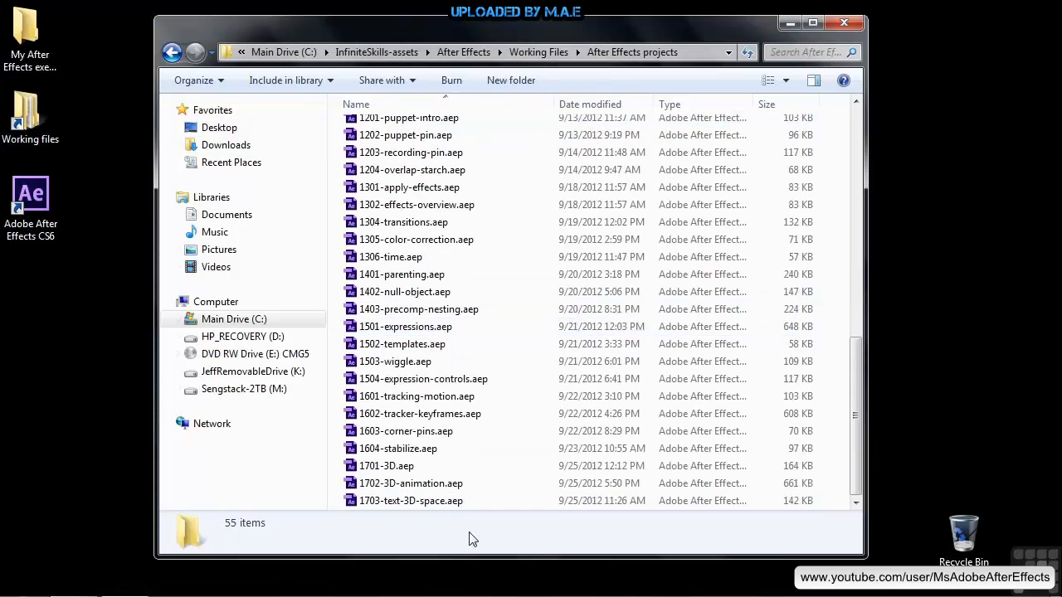
pyautogui.doubleClick(413, 484)
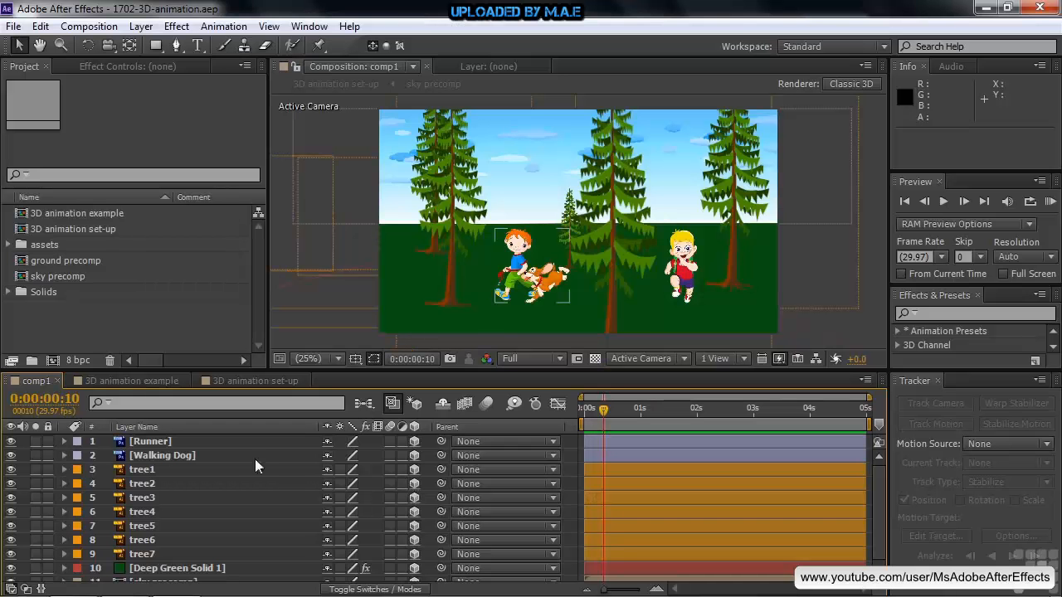
# Review the 3D animation example and 3D animation set-up compositions, and return to comp1.
pyautogui.click(138, 381)
pyautogui.moveTo(472, 405); pyautogui.dragTo(445, 407)
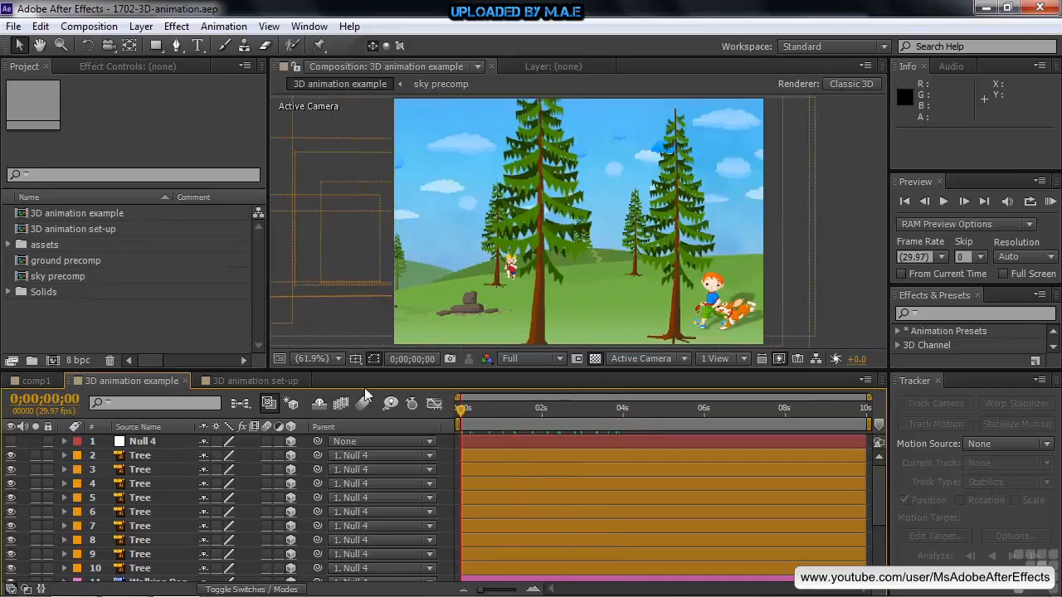
pyautogui.click(260, 381)
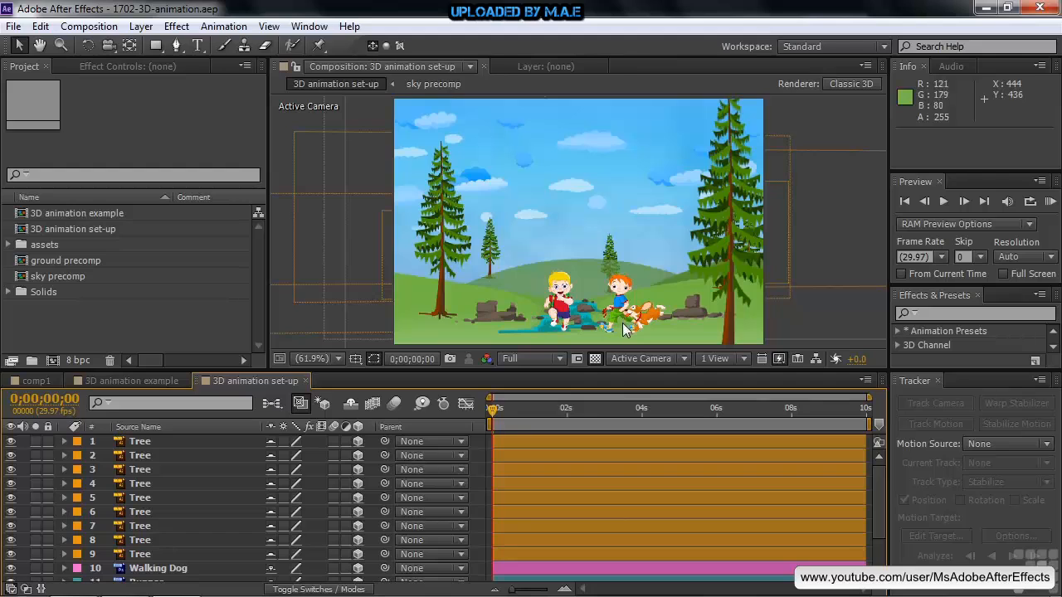
pyautogui.click(37, 381)
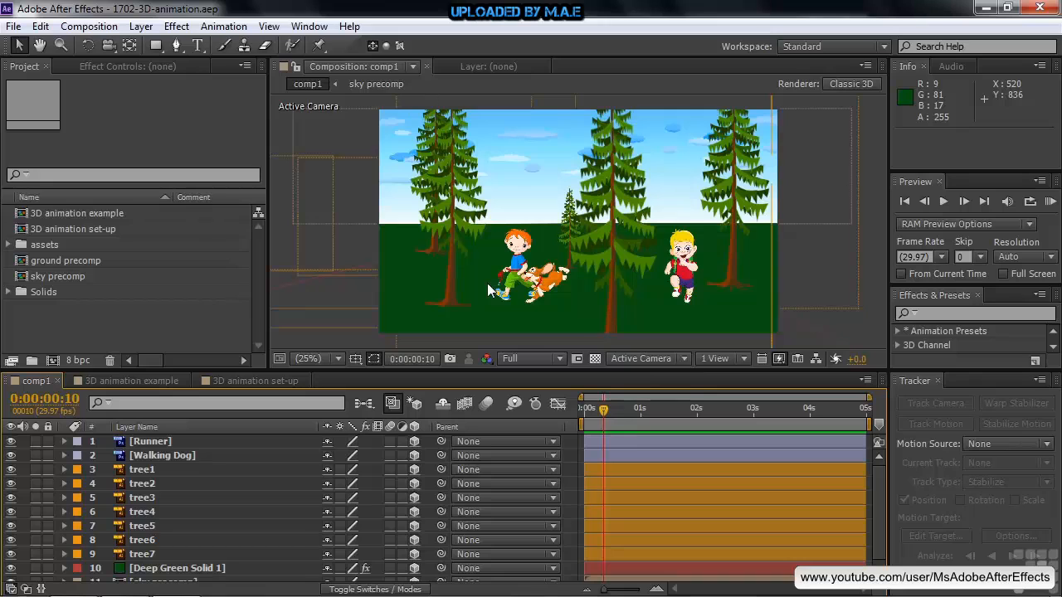
# Inspect comp1's layer depth by orbiting the camera in Custom View 1, and return to the Active Camera view.
pyautogui.click(684, 359)
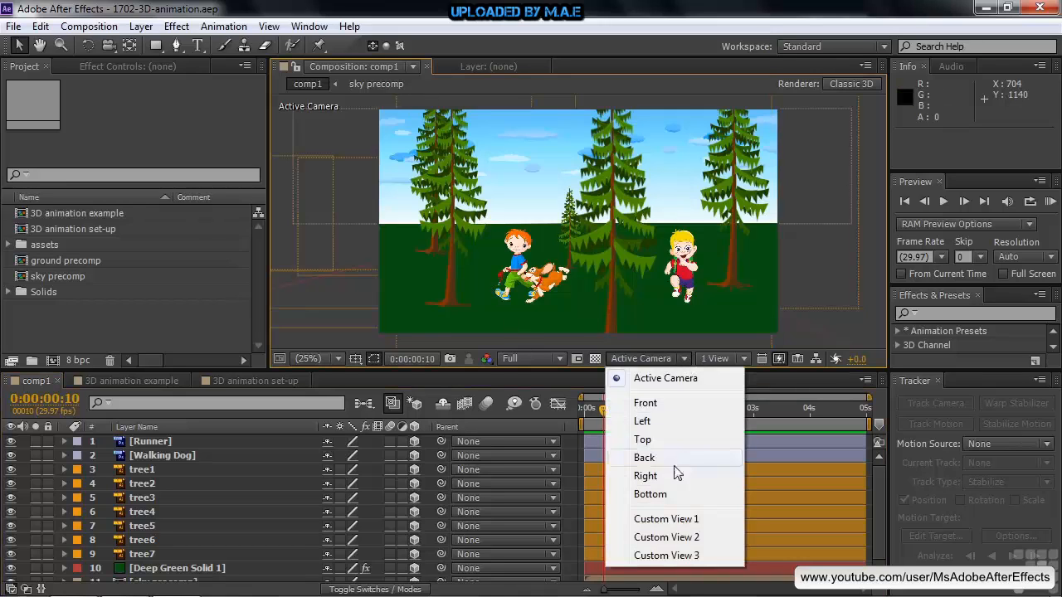
pyautogui.click(686, 520)
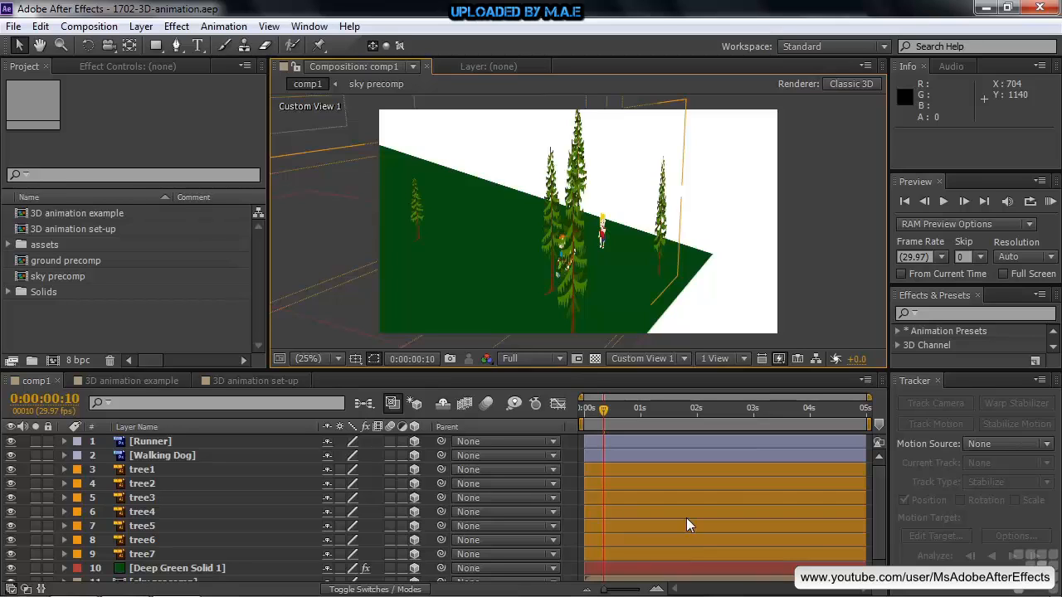
pyautogui.click(109, 46)
pyautogui.moveTo(504, 262); pyautogui.dragTo(440, 259)
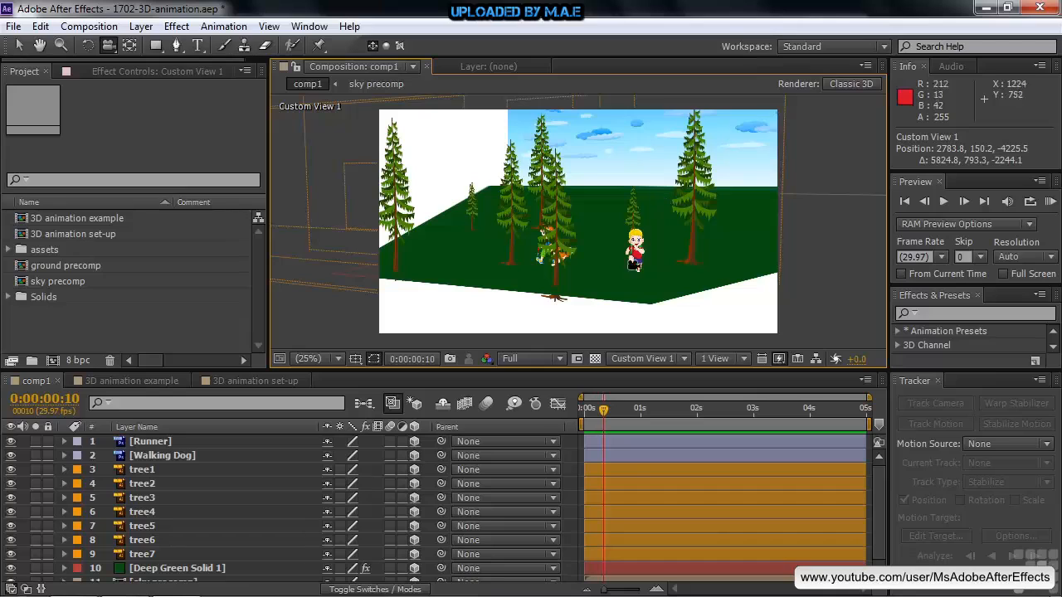
pyautogui.click(684, 360)
pyautogui.click(672, 378)
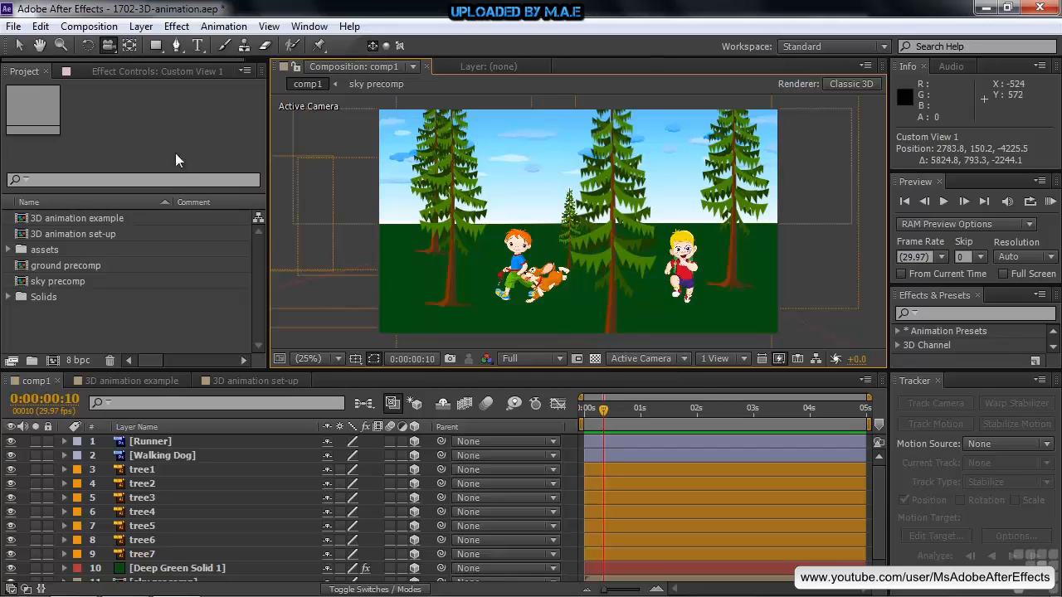
# Add a null object layer to comp1.
pyautogui.click(139, 28)
pyautogui.moveTo(150, 43)
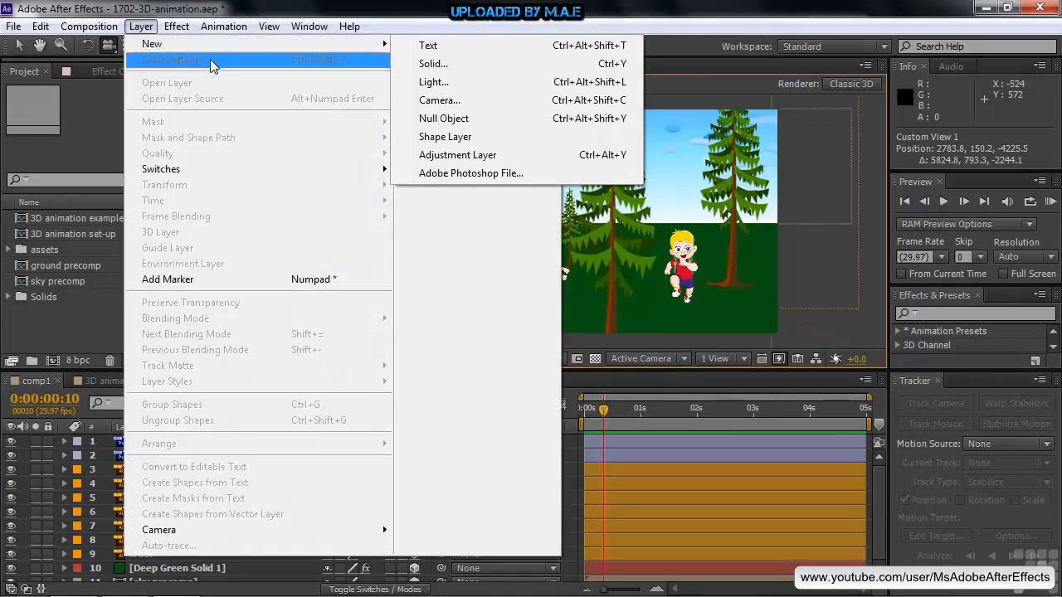
pyautogui.click(444, 118)
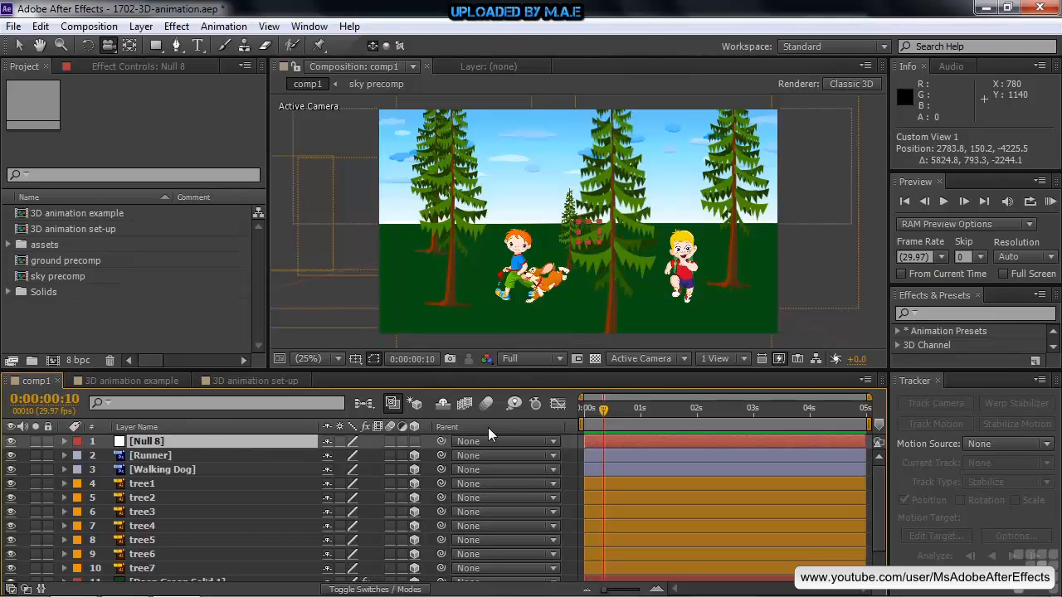
# Parent the layers from Runner through Deep Green Solid 1 to the null, leaving out sky precomp, and clear the selection.
pyautogui.click(166, 458)
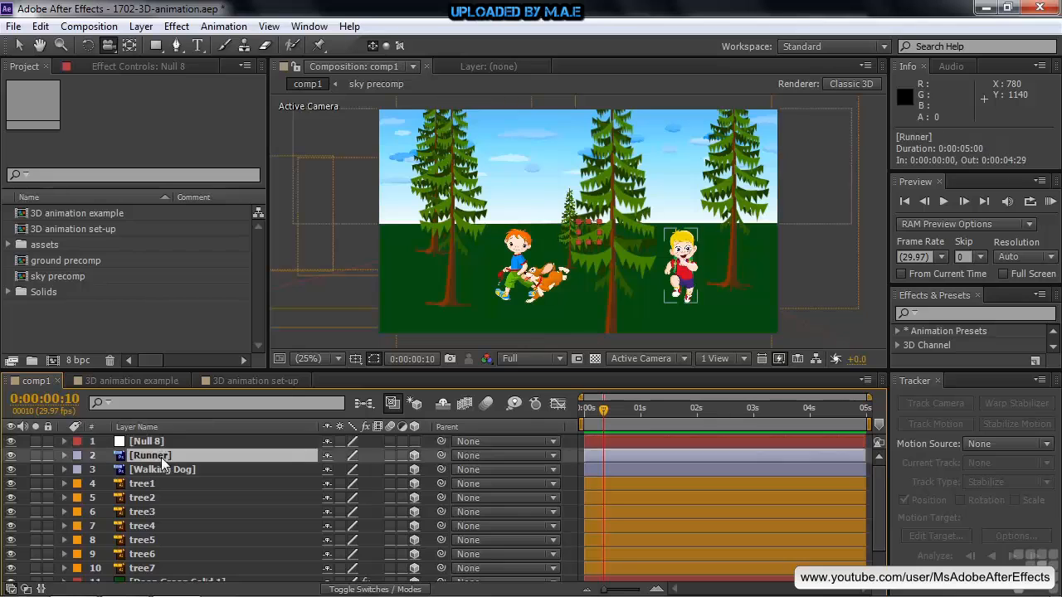
pyautogui.scroll(-1, 174, 523)
pyautogui.keyDown('shift'); pyautogui.click(163, 560); pyautogui.keyUp('shift')
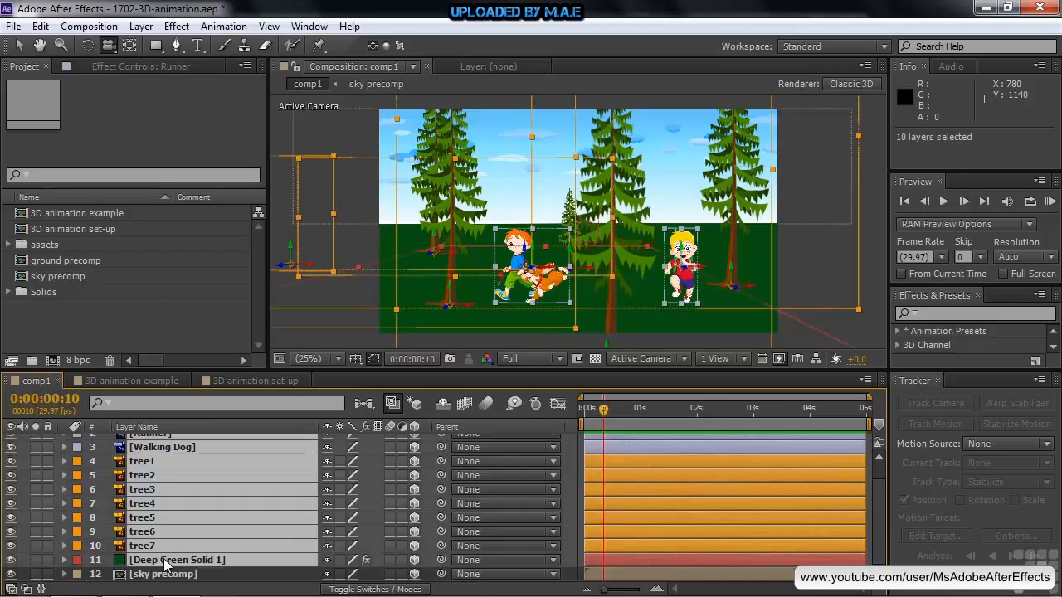
pyautogui.scroll(1, 349, 517)
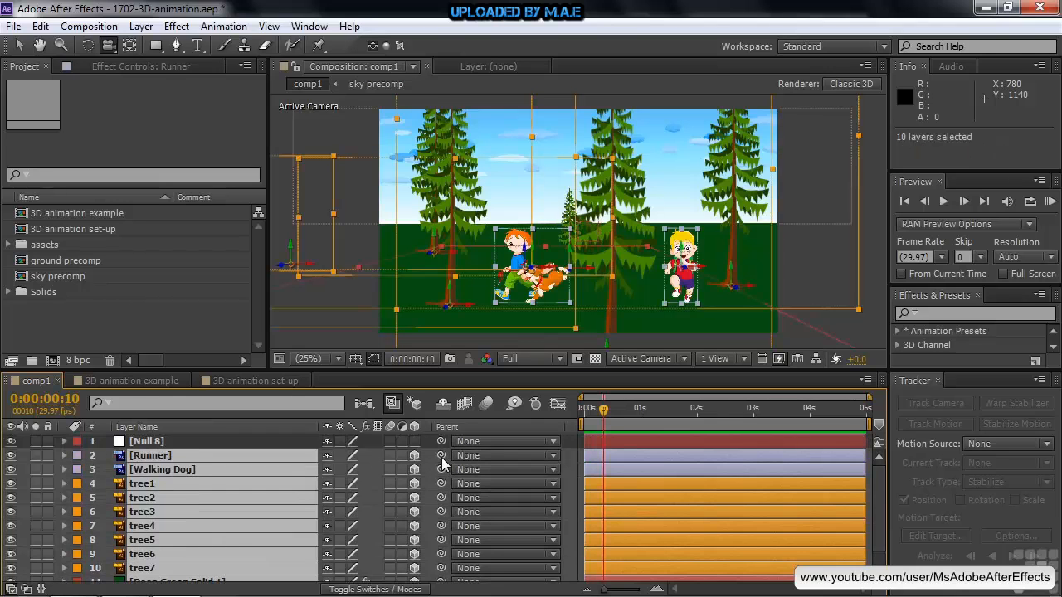
pyautogui.moveTo(441, 456); pyautogui.dragTo(209, 441)
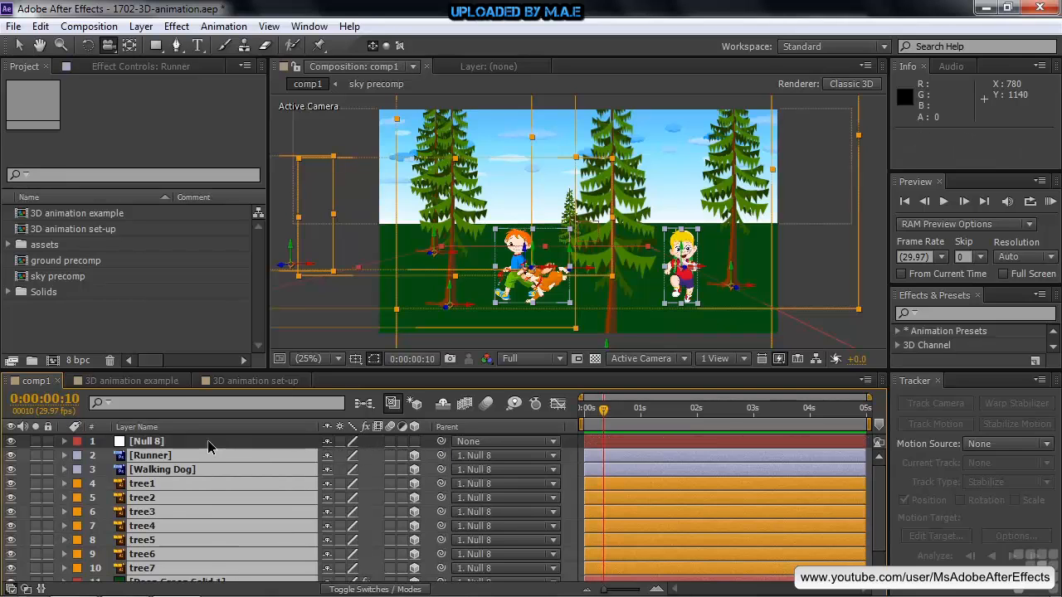
pyautogui.scroll(-1, 247, 481)
pyautogui.scroll(1, 247, 482)
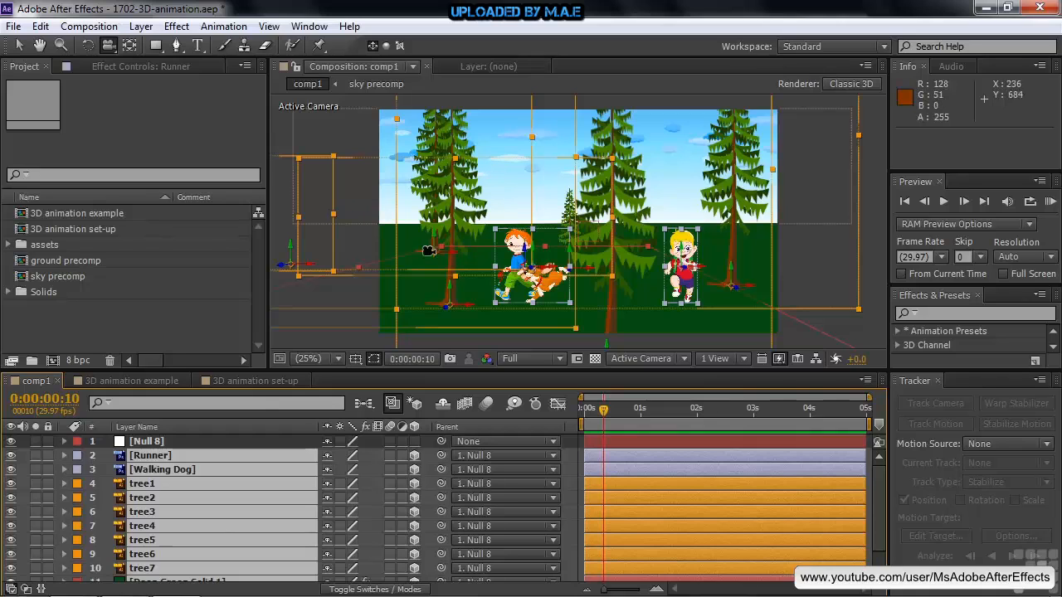
pyautogui.hotkey('ctrl', 'shift', 'a')
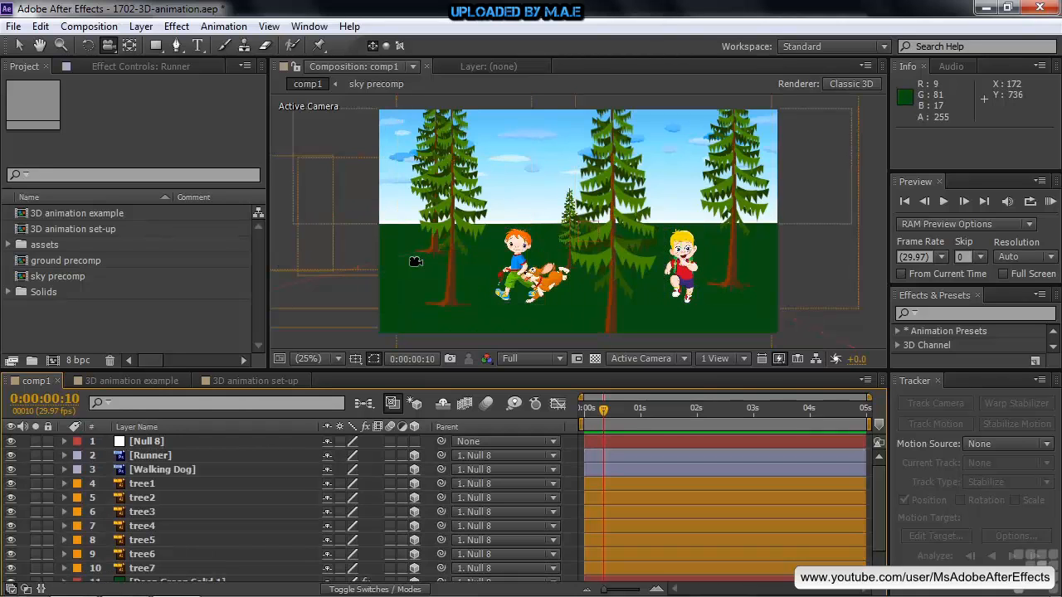
# Make the null a 3D layer and move it horizontally with the Selection tool to X about 736.
pyautogui.click(152, 446)
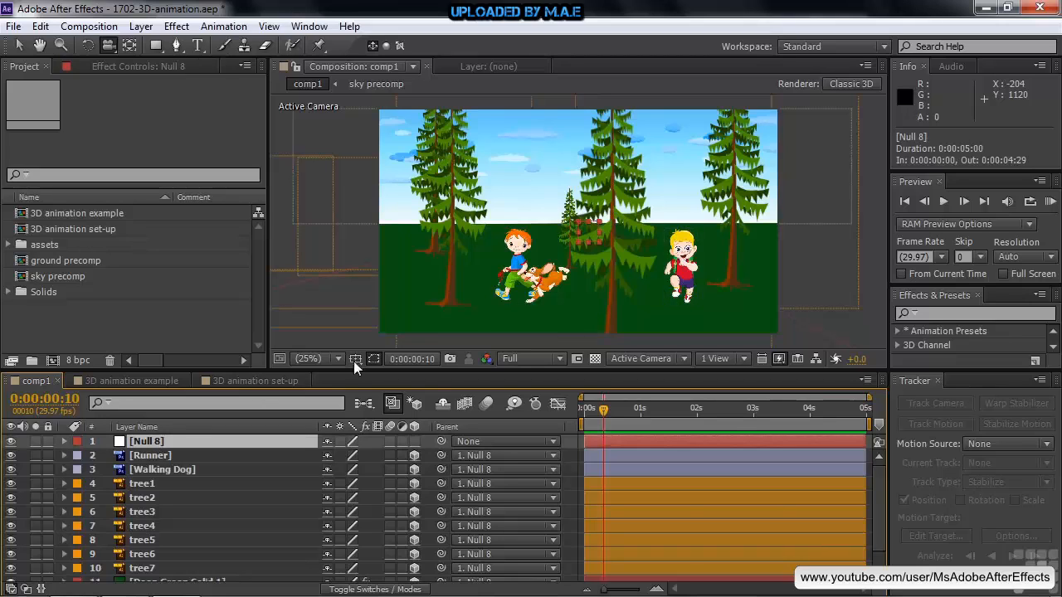
pyautogui.press('v')
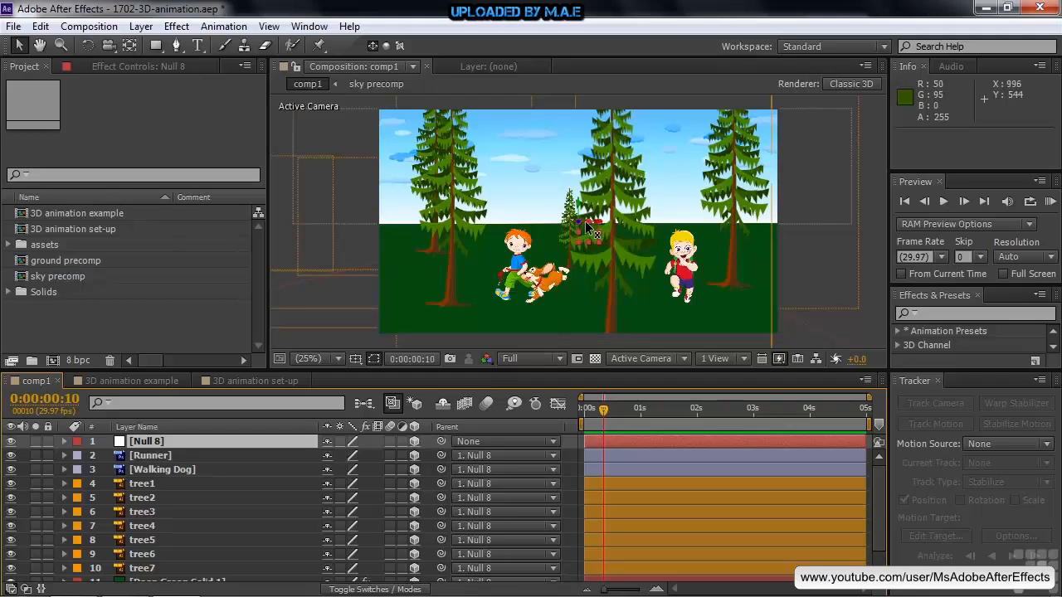
pyautogui.moveTo(599, 226); pyautogui.dragTo(551, 259)
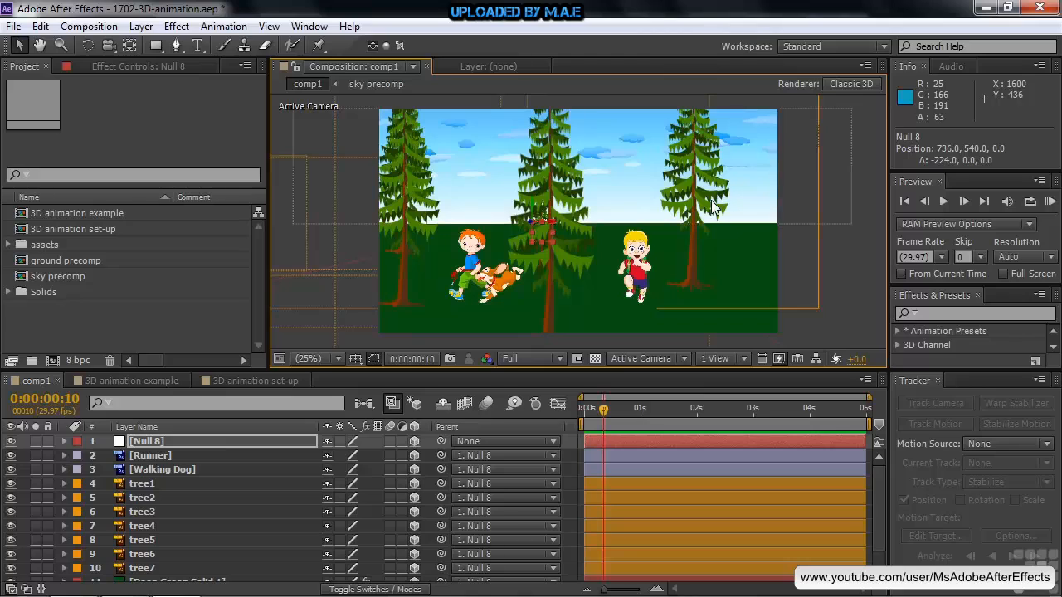
# Keyframe the null's Position at 0:00:00:10 and move the null along X to about 2092 at 0:00:04:26.
pyautogui.click(177, 455)
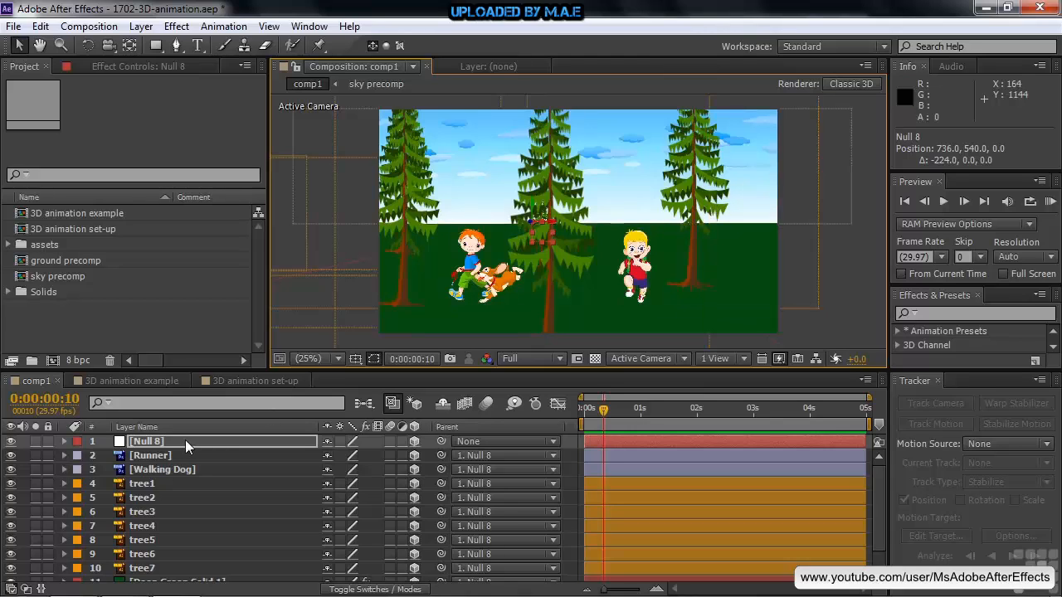
pyautogui.press('p')
pyautogui.click(107, 455)
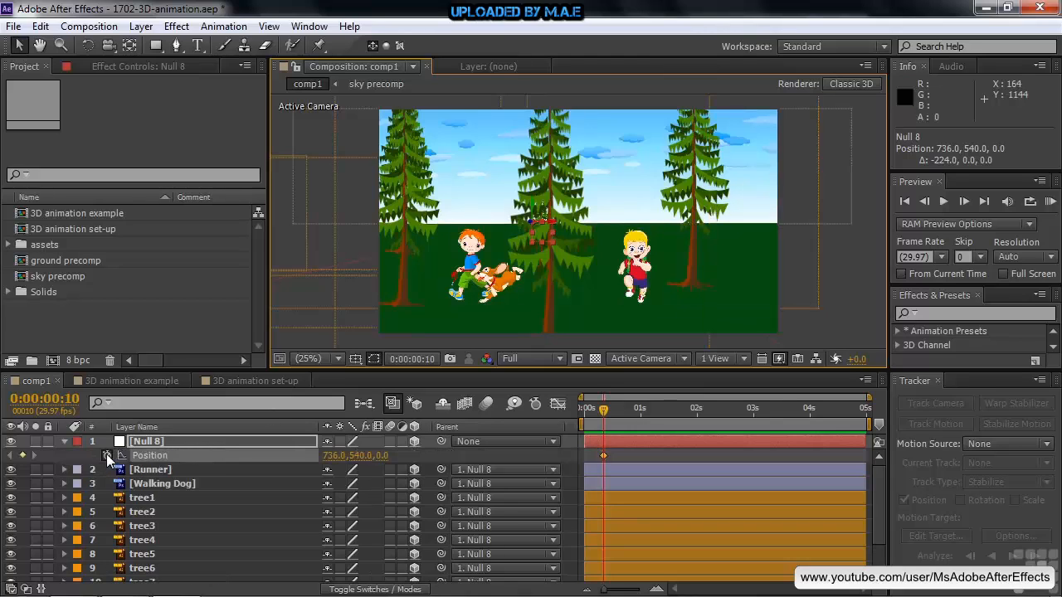
pyautogui.moveTo(602, 408); pyautogui.dragTo(859, 412)
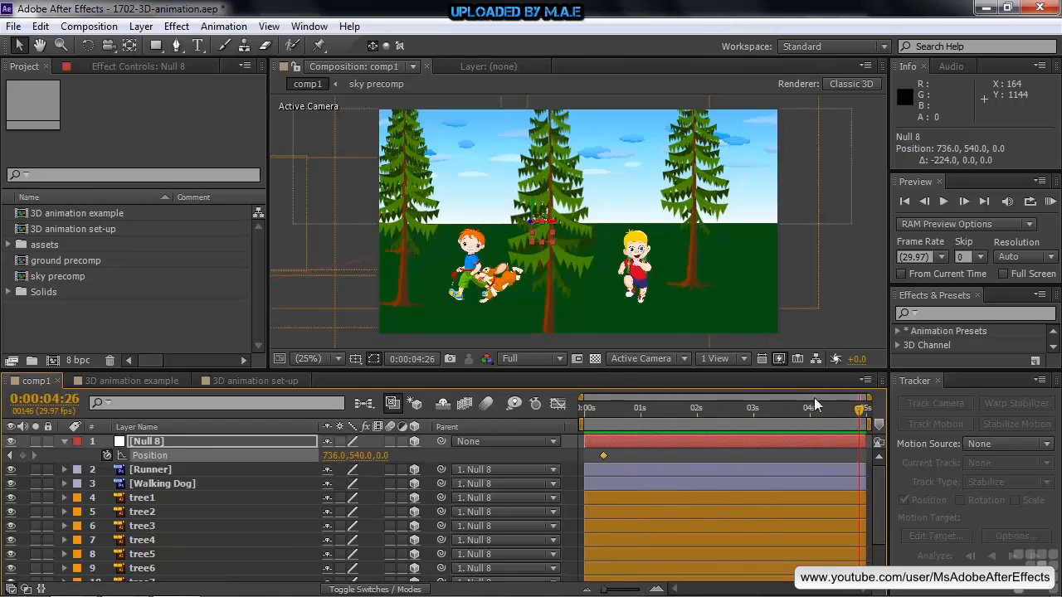
pyautogui.moveTo(567, 228); pyautogui.dragTo(831, 241)
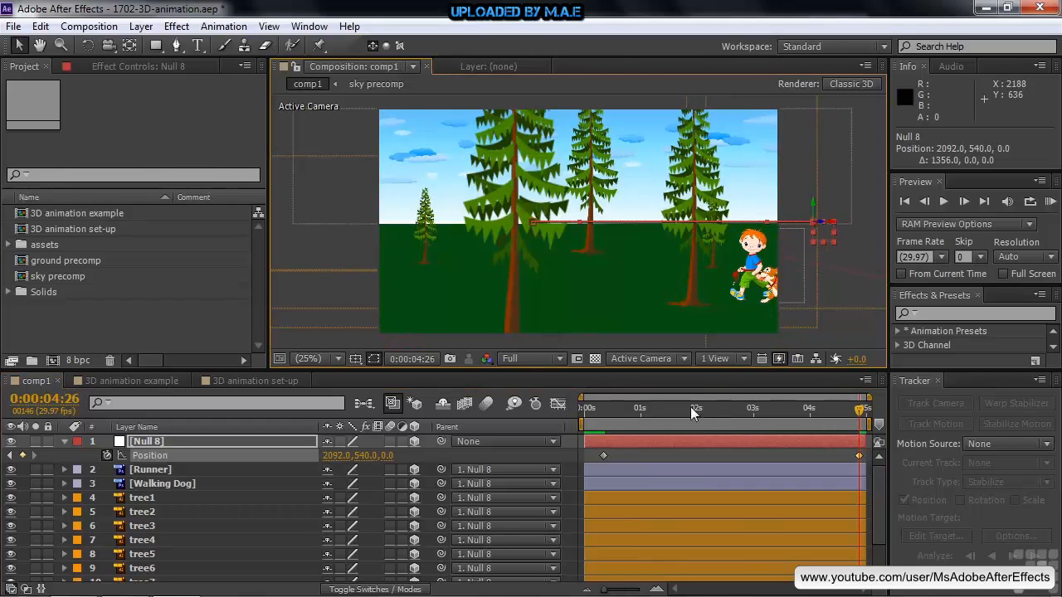
# Move the null's first Position keyframe to 0:00:00:01, preview the animation from the start, and return the playhead to 0:00:00:00.
pyautogui.moveTo(859, 409); pyautogui.dragTo(587, 459)
pyautogui.moveTo(628, 409); pyautogui.dragTo(586, 408)
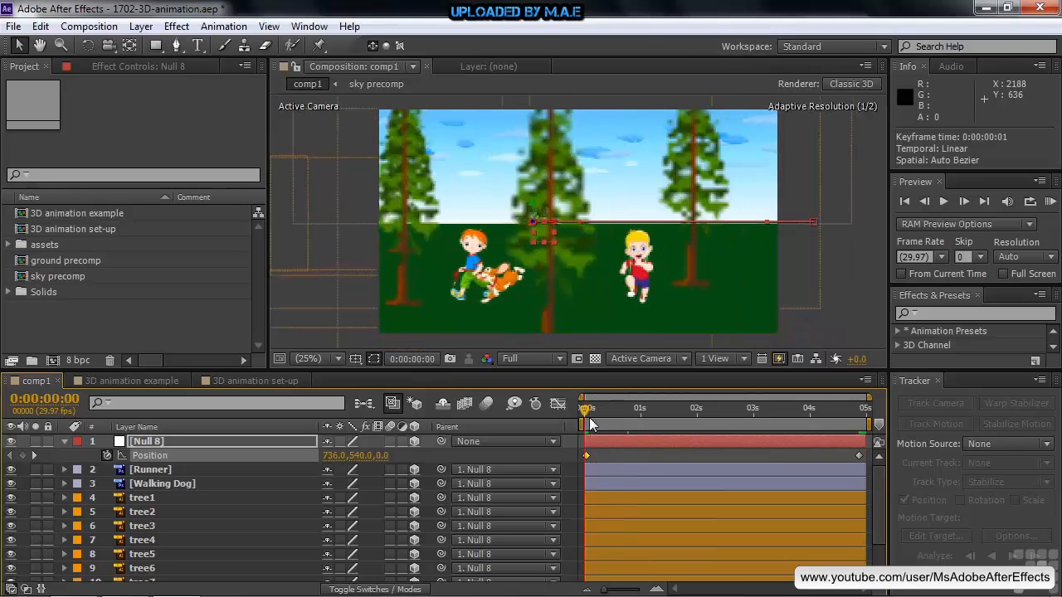
pyautogui.press('space')
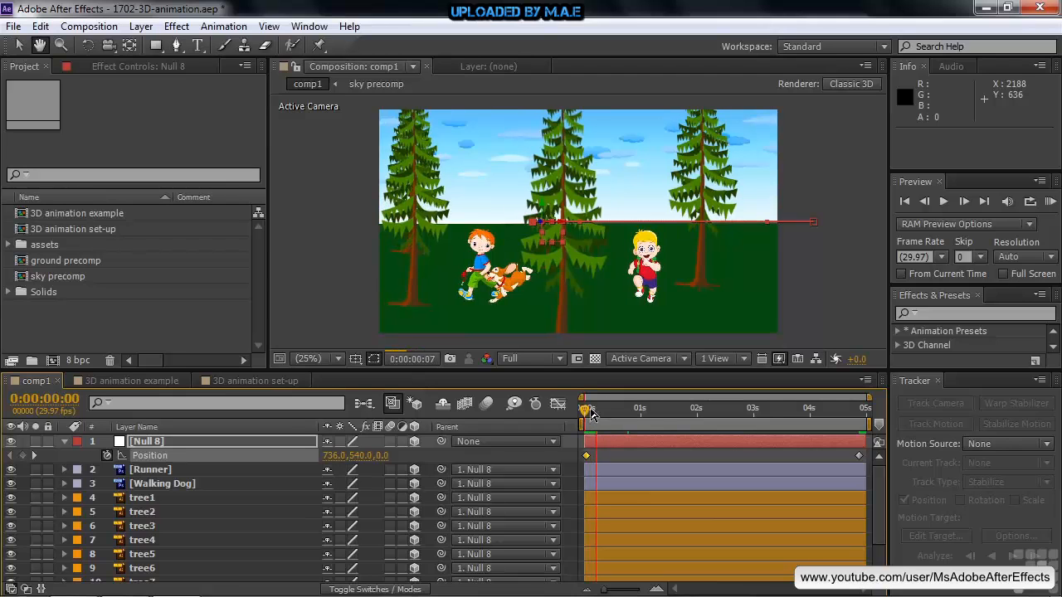
pyautogui.press('space')
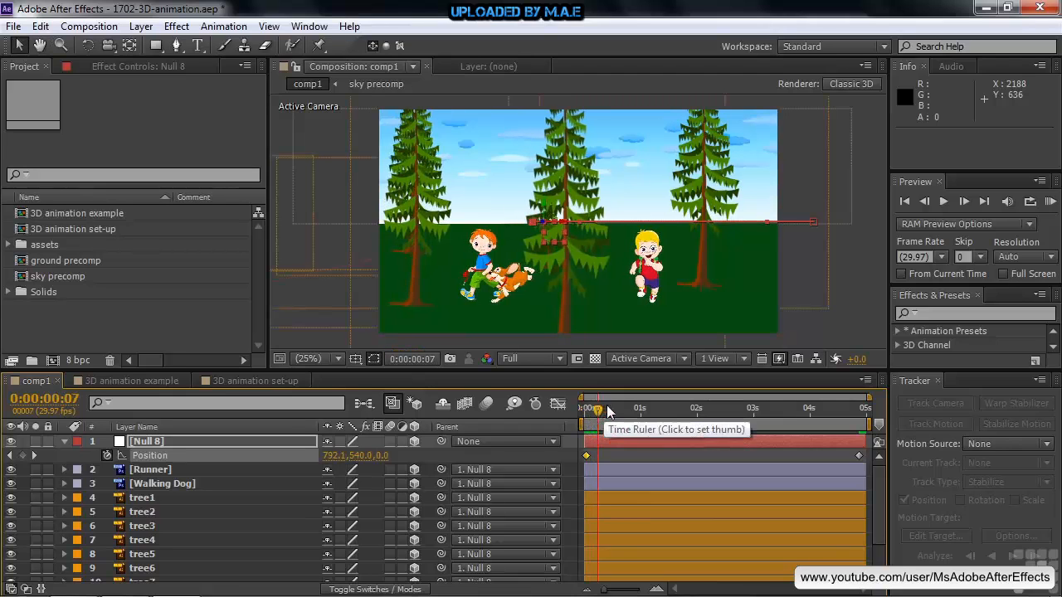
pyautogui.moveTo(602, 411); pyautogui.dragTo(583, 426)
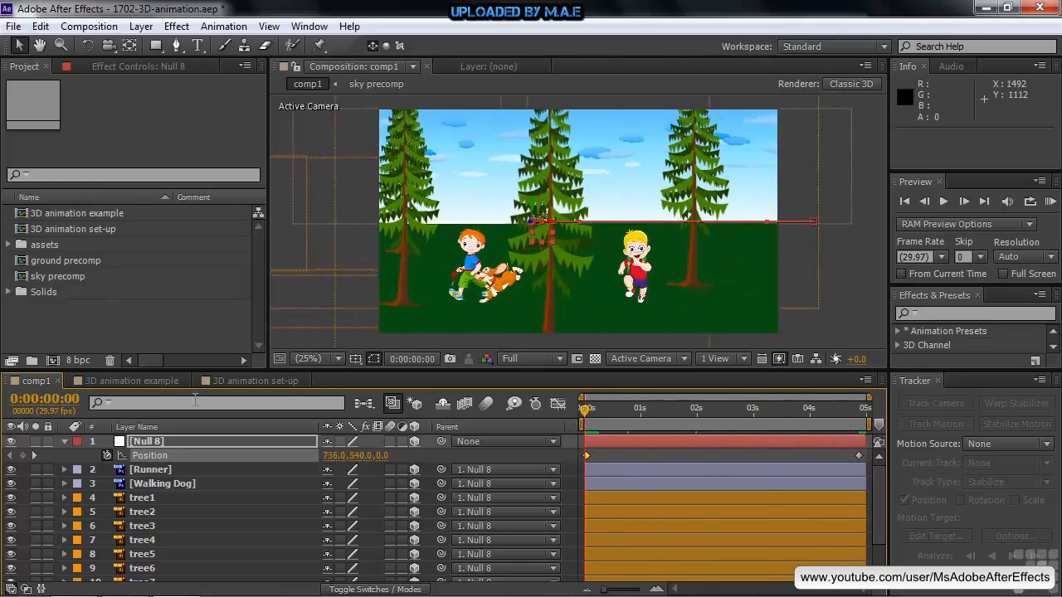
# Scrub through the 3D animation example composition for reference and return to comp1.
pyautogui.click(123, 381)
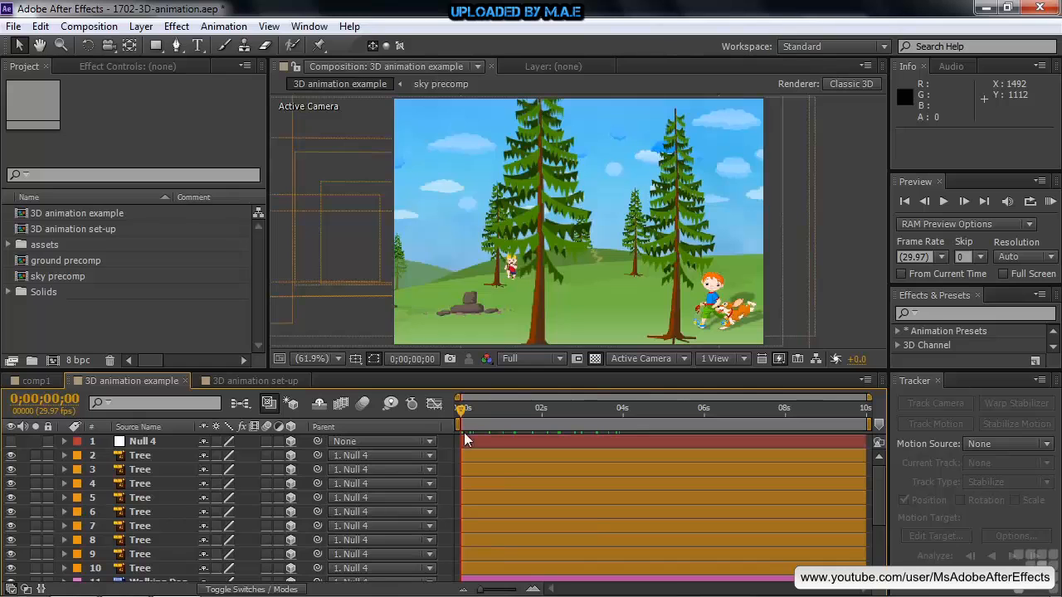
pyautogui.moveTo(461, 410)
pyautogui.mouseDown()
pyautogui.moveTo(528, 412)
pyautogui.moveTo(648, 446)
pyautogui.moveTo(814, 444)
pyautogui.moveTo(459, 430)
pyautogui.mouseUp()
pyautogui.click(23, 382)
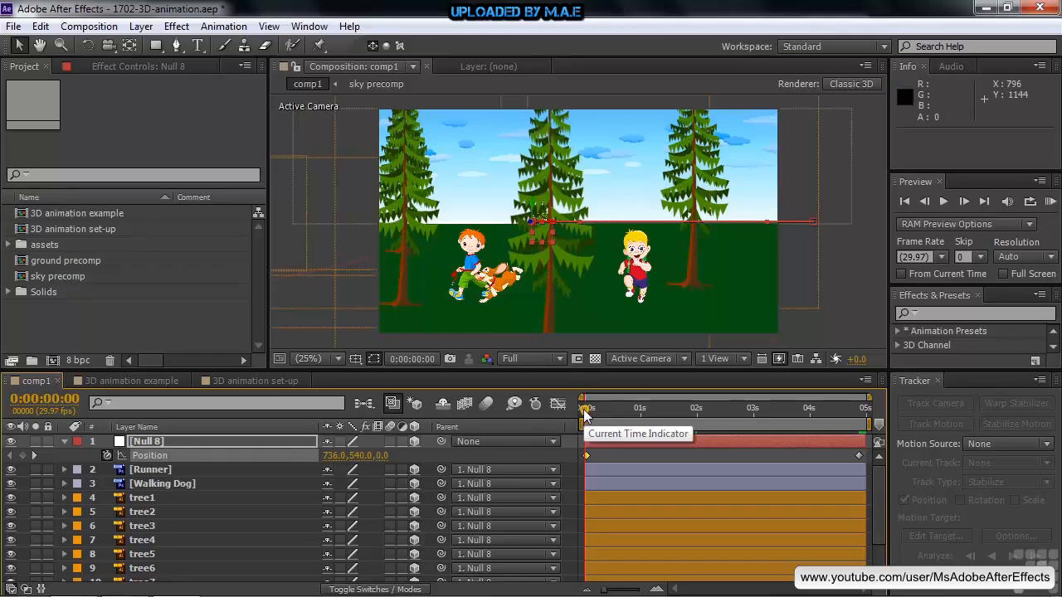
# Reveal the Runner layer's Position and Scale properties and set its Z position to about 954.
pyautogui.click(135, 470)
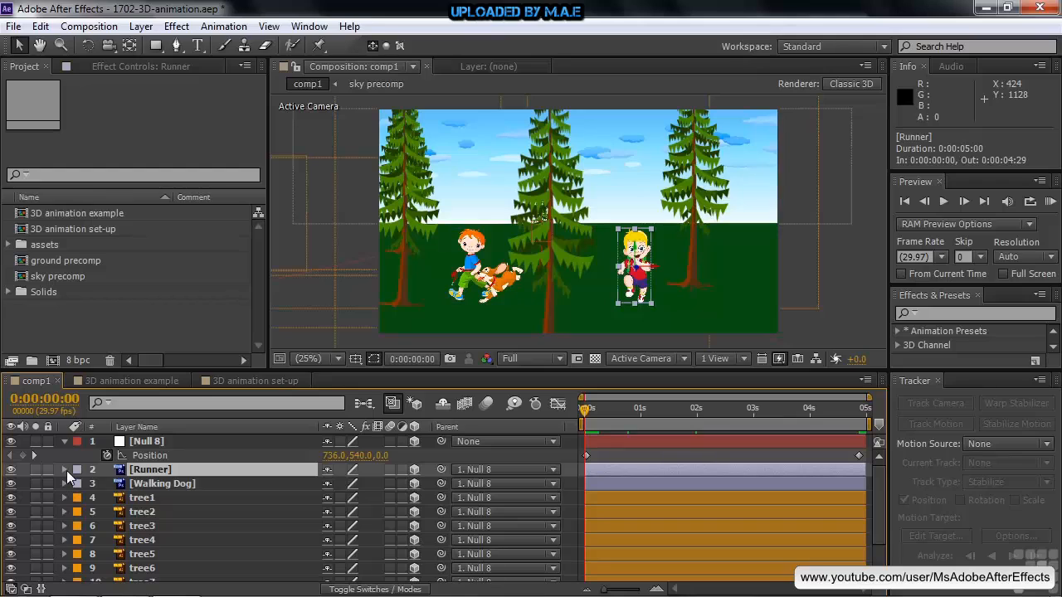
pyautogui.press('p')
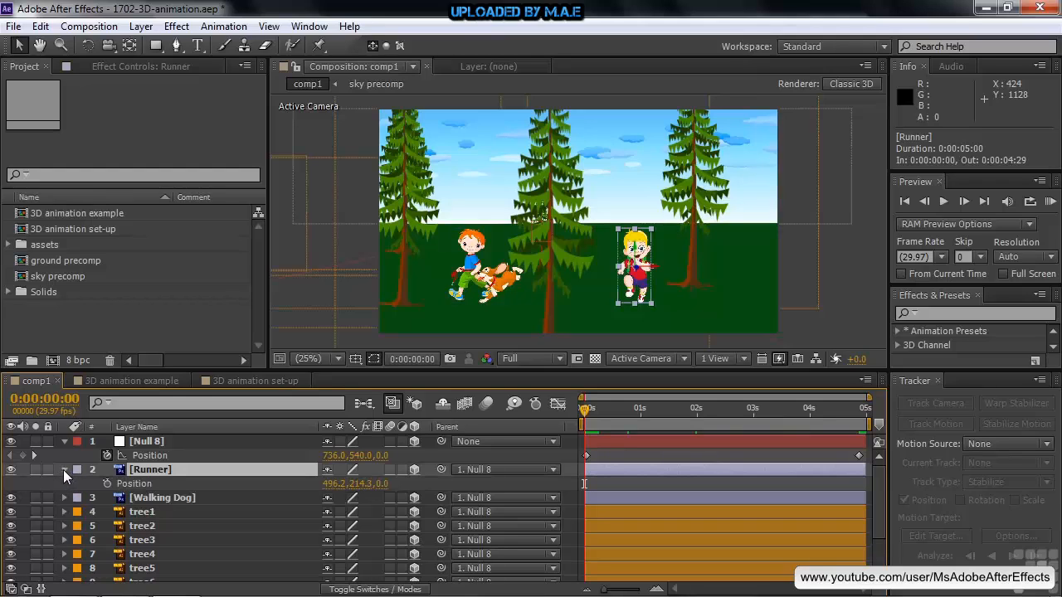
pyautogui.hotkey('shift', 's')
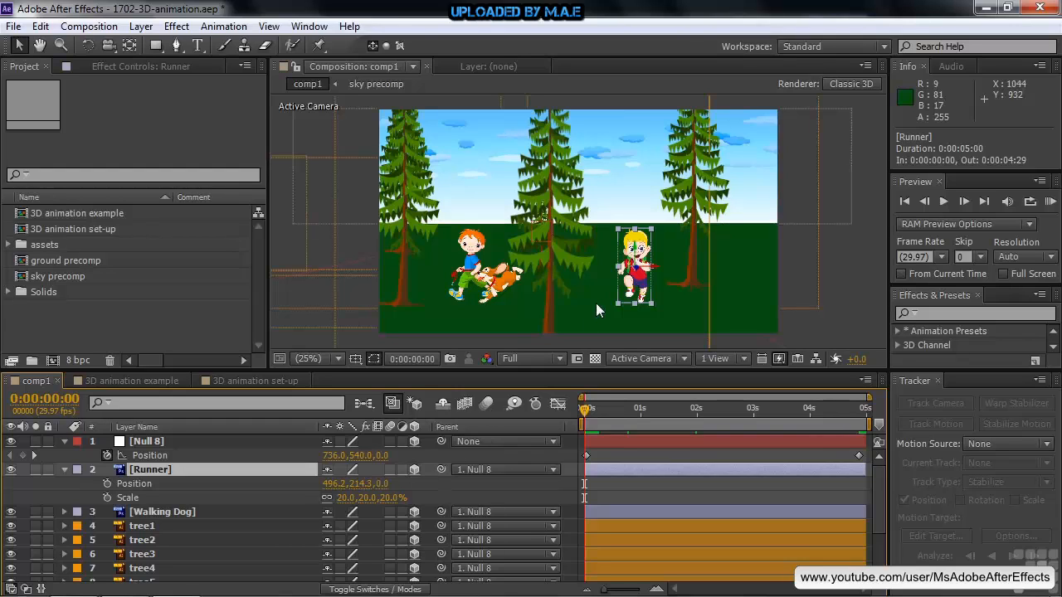
pyautogui.moveTo(388, 484); pyautogui.dragTo(732, 475)
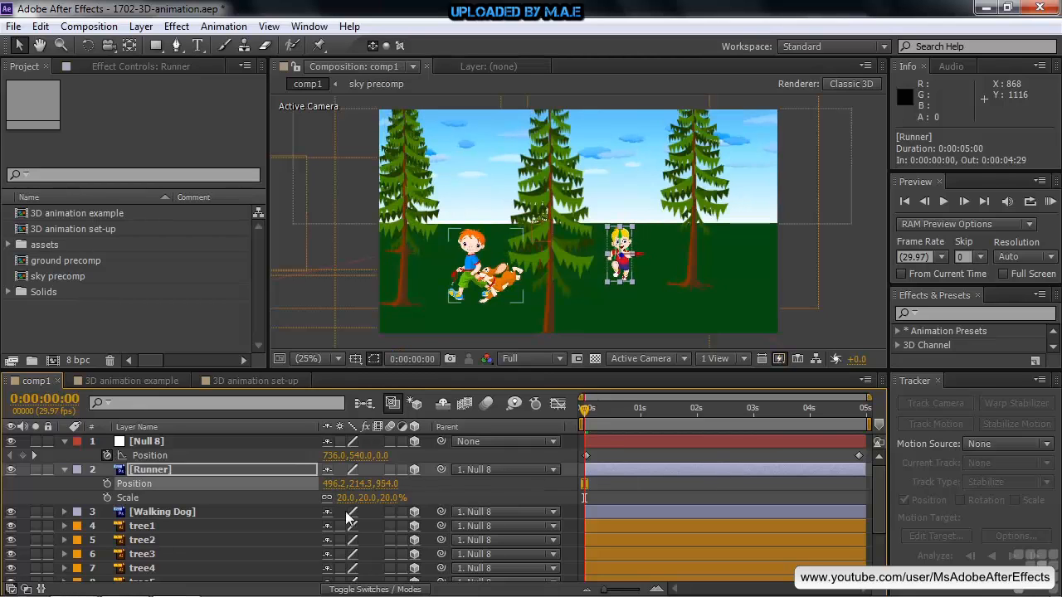
# Set the Runner layer's Scale to 13% and start keyframing its Position and Scale at 0:00:00:00.
pyautogui.moveTo(387, 498); pyautogui.dragTo(379, 495)
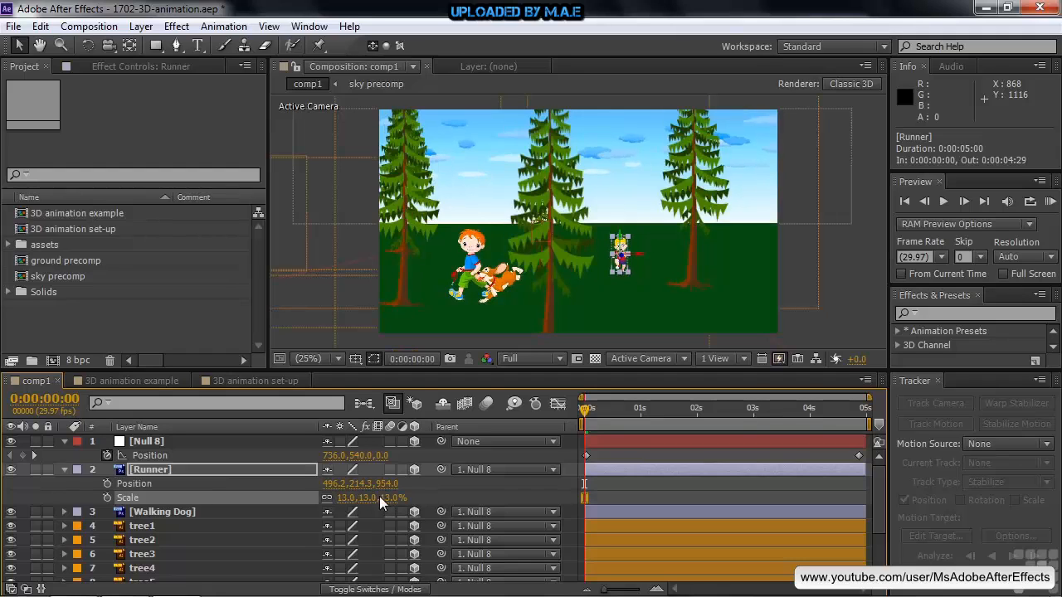
pyautogui.click(105, 484)
pyautogui.click(107, 498)
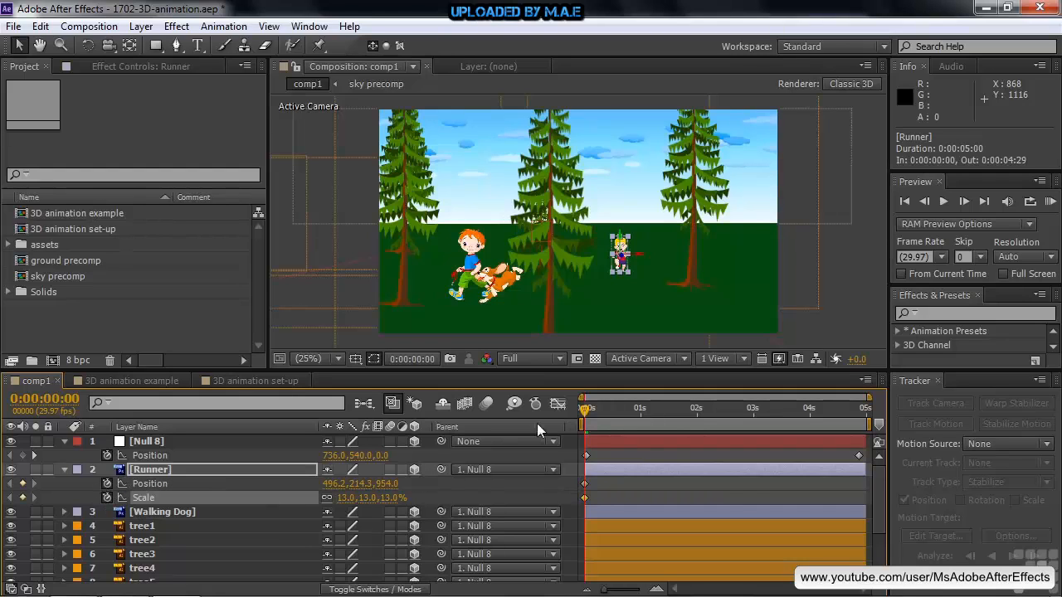
# At 0:00:02:03, keyframe the Runner at X about -4 and Z about -436 with its Scale set to 16%.
pyautogui.moveTo(581, 415); pyautogui.dragTo(703, 412)
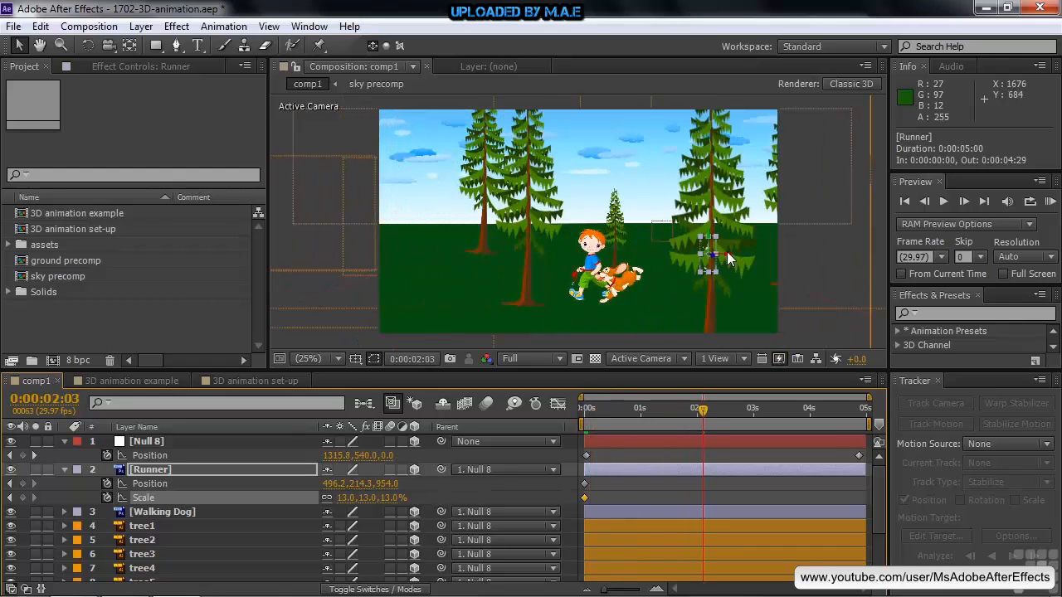
pyautogui.moveTo(714, 254); pyautogui.dragTo(713, 252)
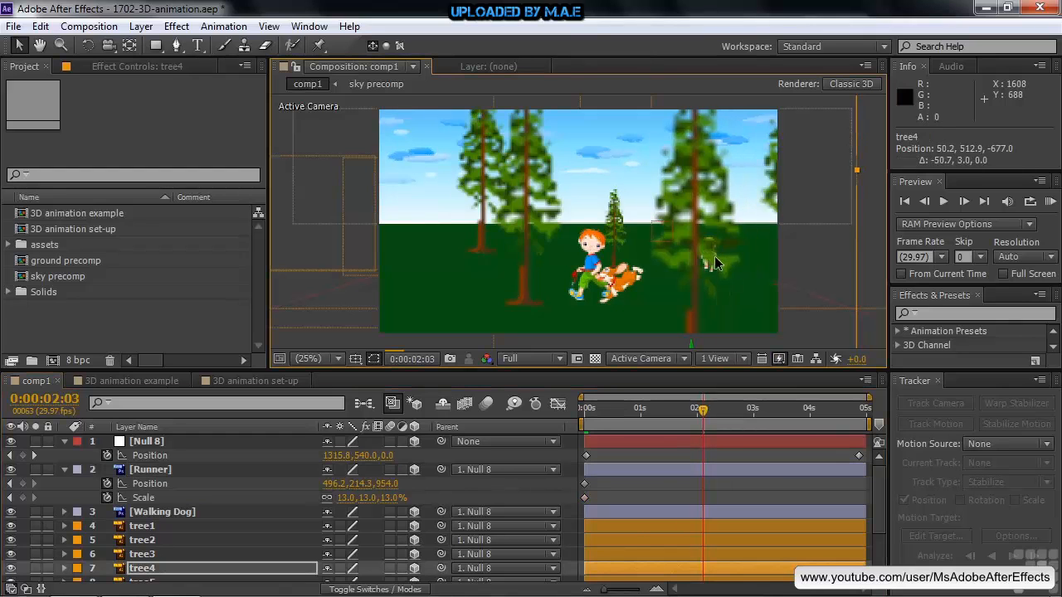
pyautogui.hotkey('ctrl', 'z')
pyautogui.click(158, 470)
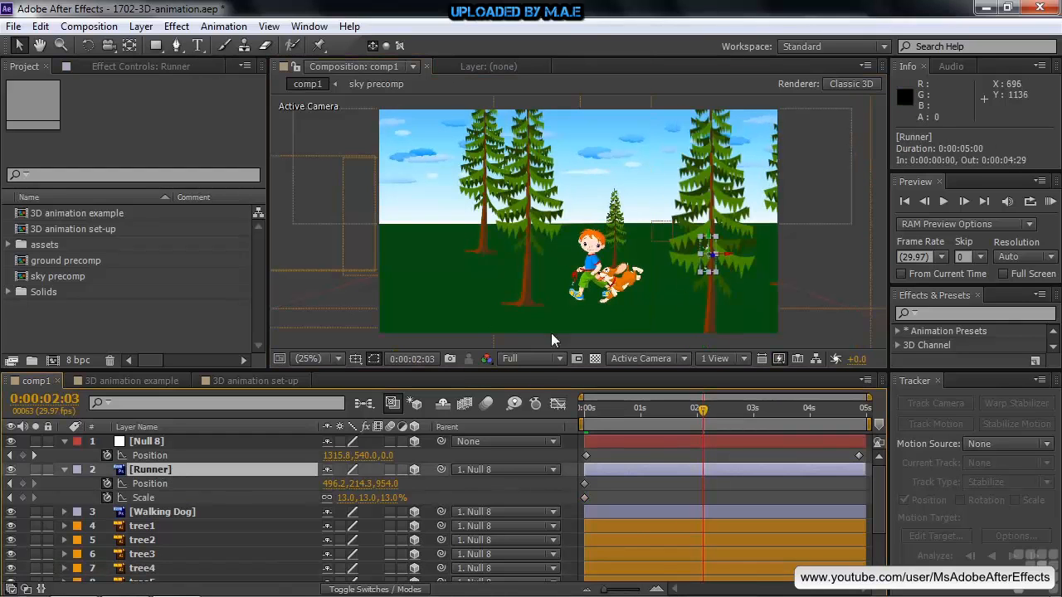
pyautogui.moveTo(727, 259); pyautogui.dragTo(624, 267)
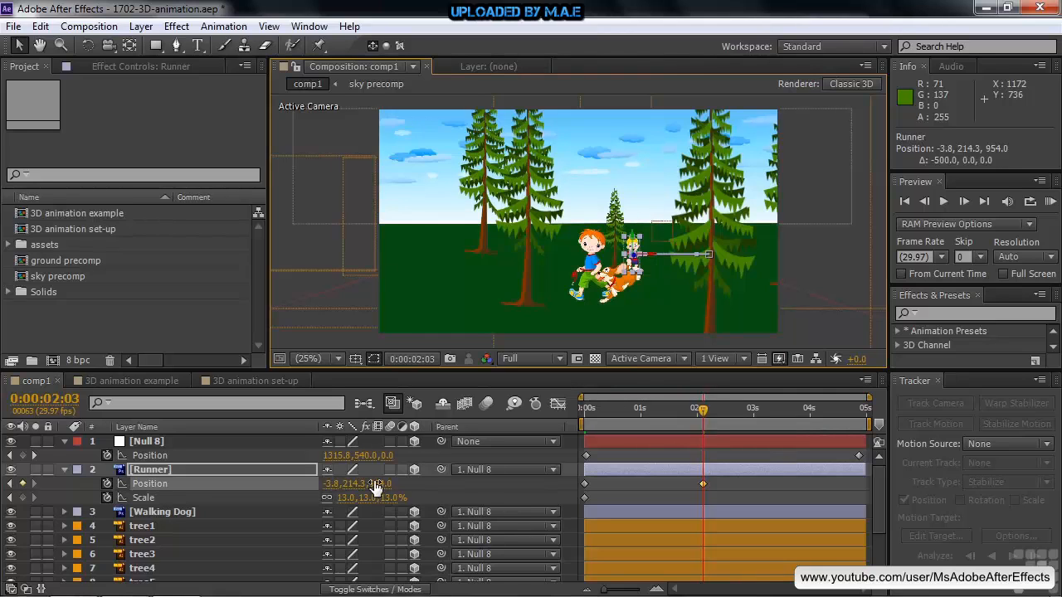
pyautogui.moveTo(371, 484); pyautogui.dragTo(258, 489)
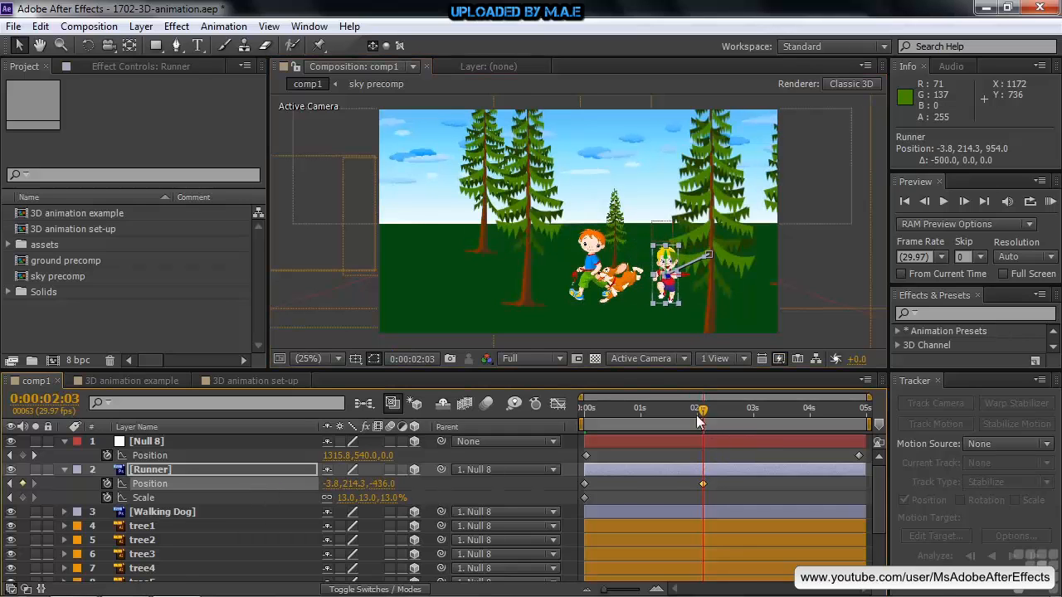
pyautogui.moveTo(390, 503); pyautogui.dragTo(396, 497)
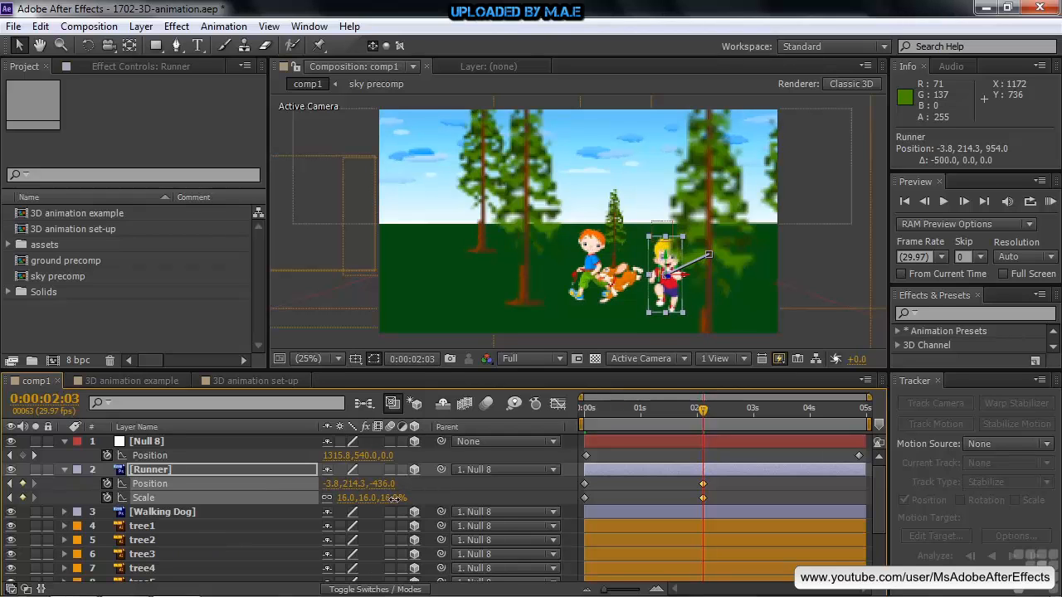
# Keyframe the Runner's X position to about -1740 at 0:00:04:23, and its Z position to about -340 and Scale to 13% at 0:00:04:22.
pyautogui.moveTo(703, 410); pyautogui.dragTo(854, 438)
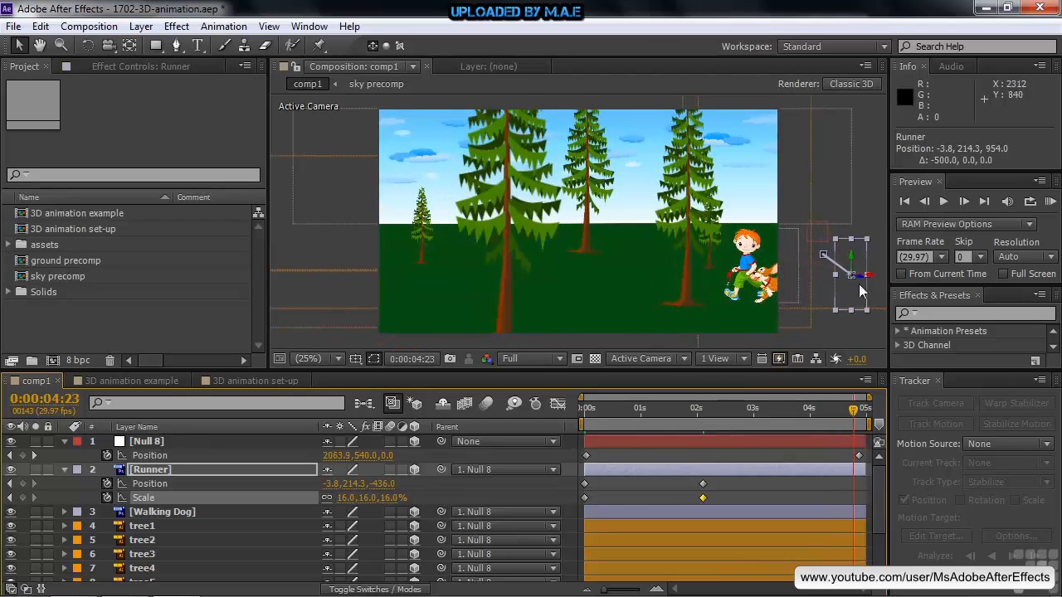
pyautogui.moveTo(871, 282); pyautogui.dragTo(398, 296)
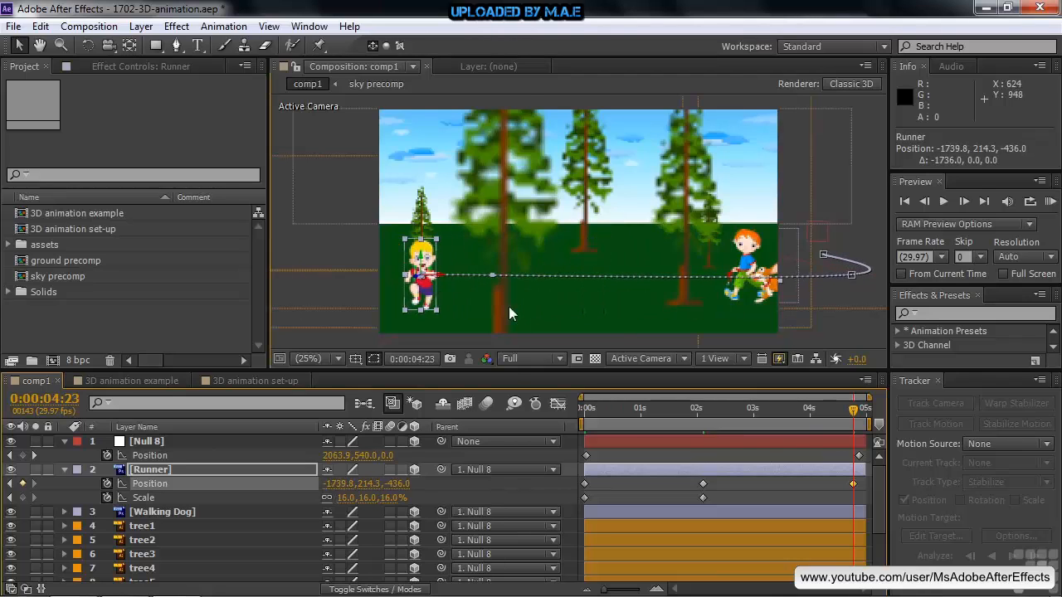
pyautogui.moveTo(853, 411)
pyautogui.mouseDown()
pyautogui.moveTo(822, 411)
pyautogui.moveTo(852, 419)
pyautogui.mouseUp()
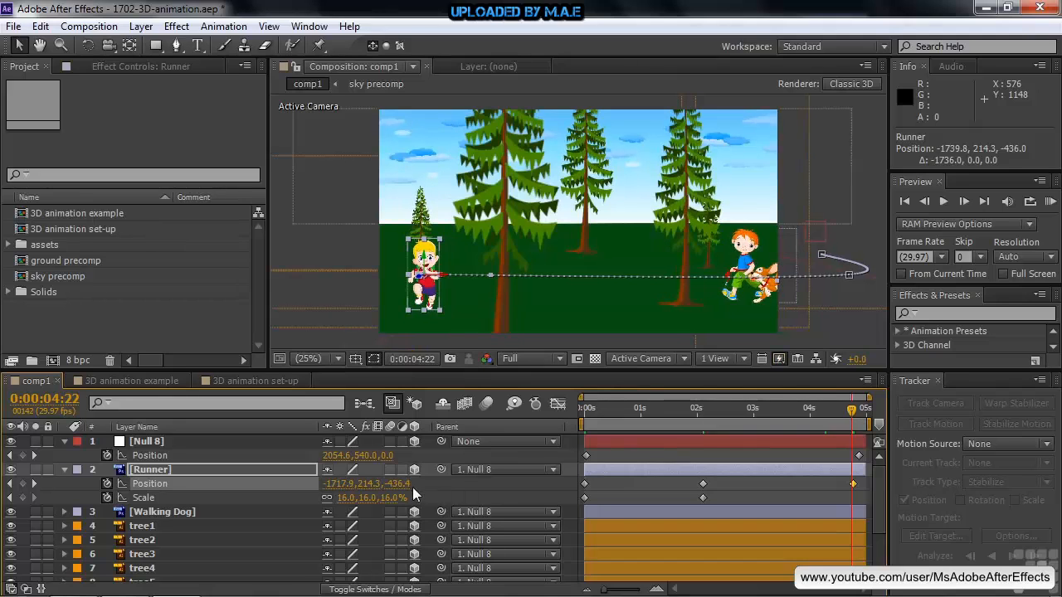
pyautogui.moveTo(398, 484); pyautogui.dragTo(463, 481)
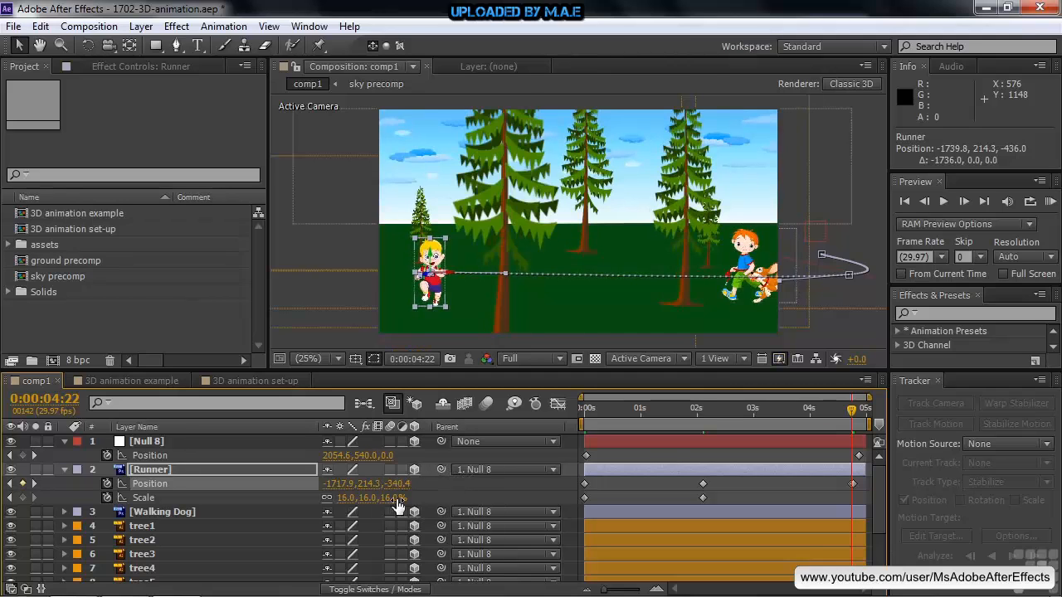
pyautogui.moveTo(391, 498)
pyautogui.mouseDown()
pyautogui.moveTo(380, 498)
pyautogui.moveTo(389, 499)
pyautogui.mouseUp()
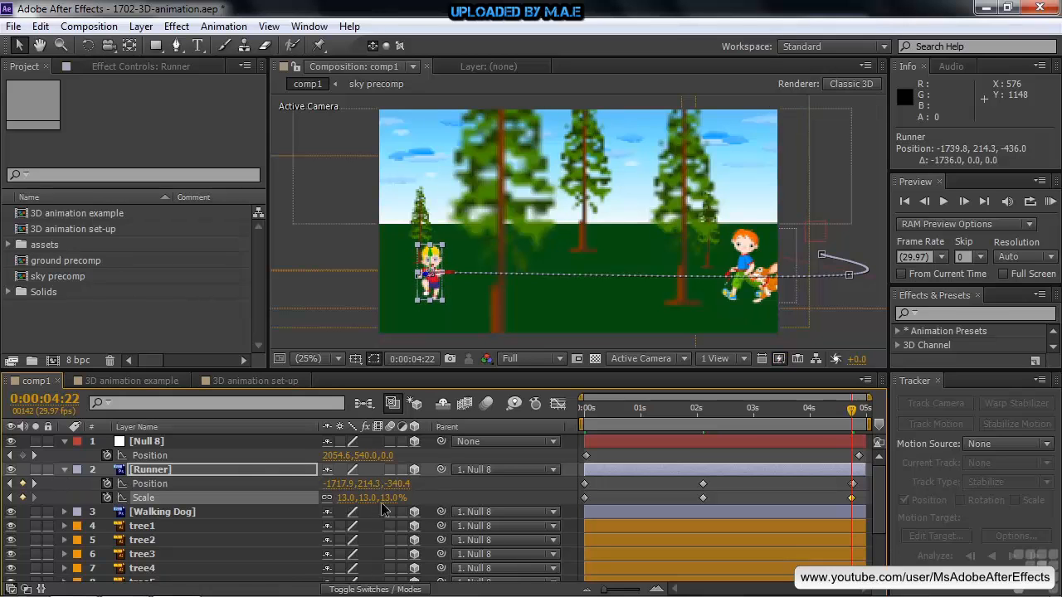
# Scrub through the Runner's animation and reveal the Position values of layers tree1 to tree7 to compare their depths with the Runner's.
pyautogui.moveTo(824, 411); pyautogui.dragTo(575, 463)
pyautogui.moveTo(590, 407); pyautogui.dragTo(698, 414)
pyautogui.moveTo(878, 502); pyautogui.dragTo(877, 535)
pyautogui.click(126, 461)
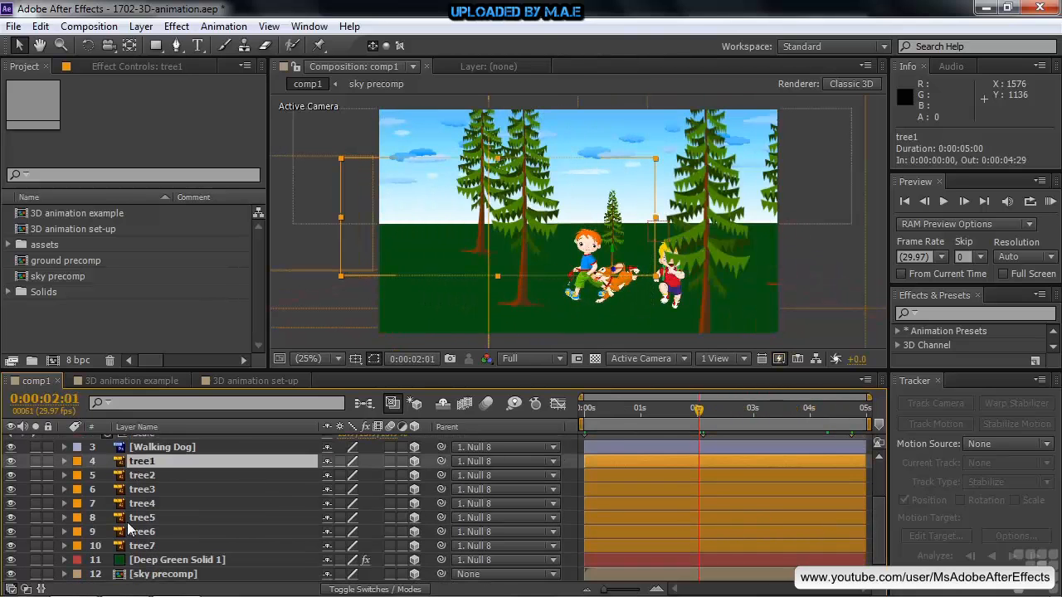
pyautogui.keyDown('shift'); pyautogui.click(117, 546); pyautogui.keyUp('shift')
pyautogui.press('p')
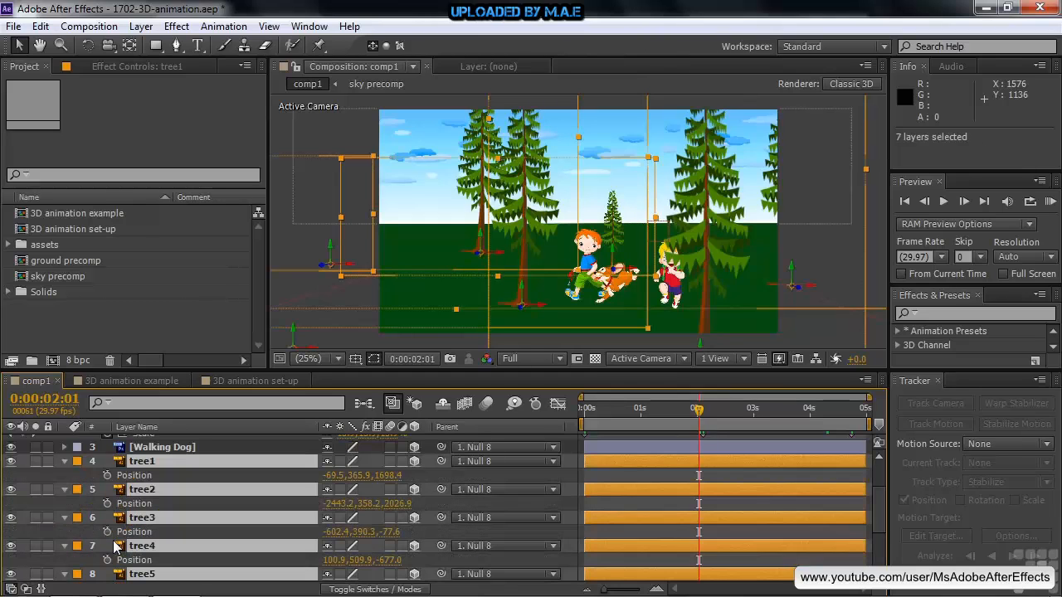
pyautogui.moveTo(878, 513); pyautogui.dragTo(878, 522)
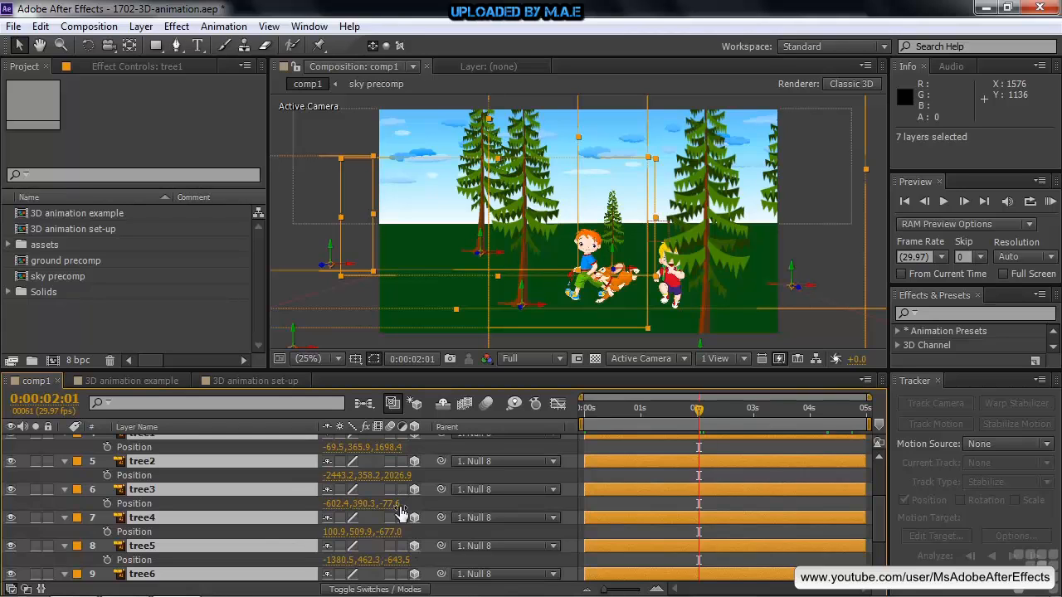
pyautogui.moveTo(878, 535); pyautogui.dragTo(879, 485)
pyautogui.click(191, 469)
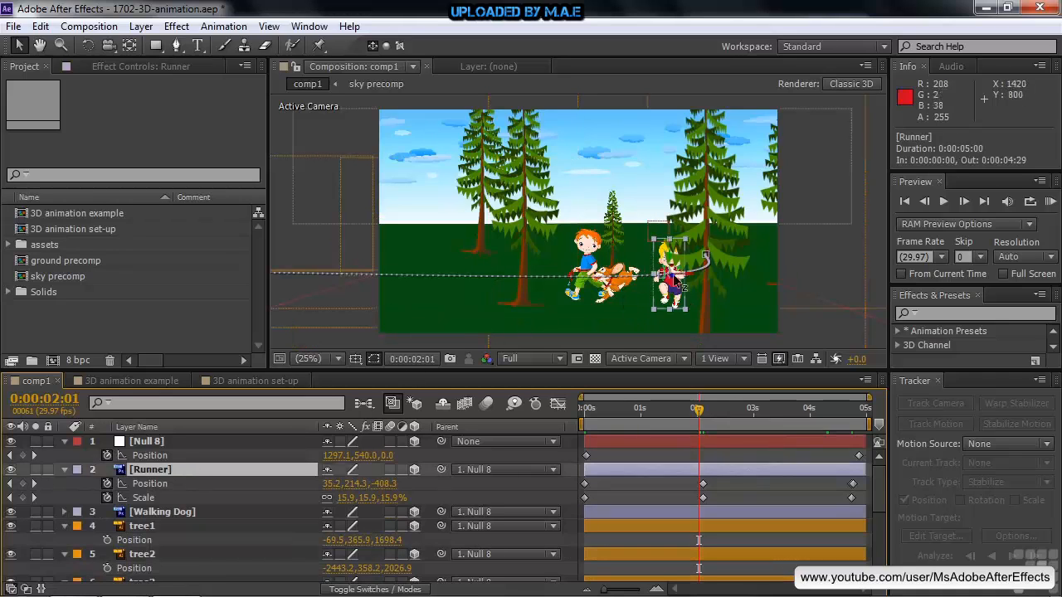
# At 0:00:00:00, move the Walking Dog layer to X about 1027 and start keyframing its Position and Scale.
pyautogui.moveTo(704, 410); pyautogui.dragTo(563, 424)
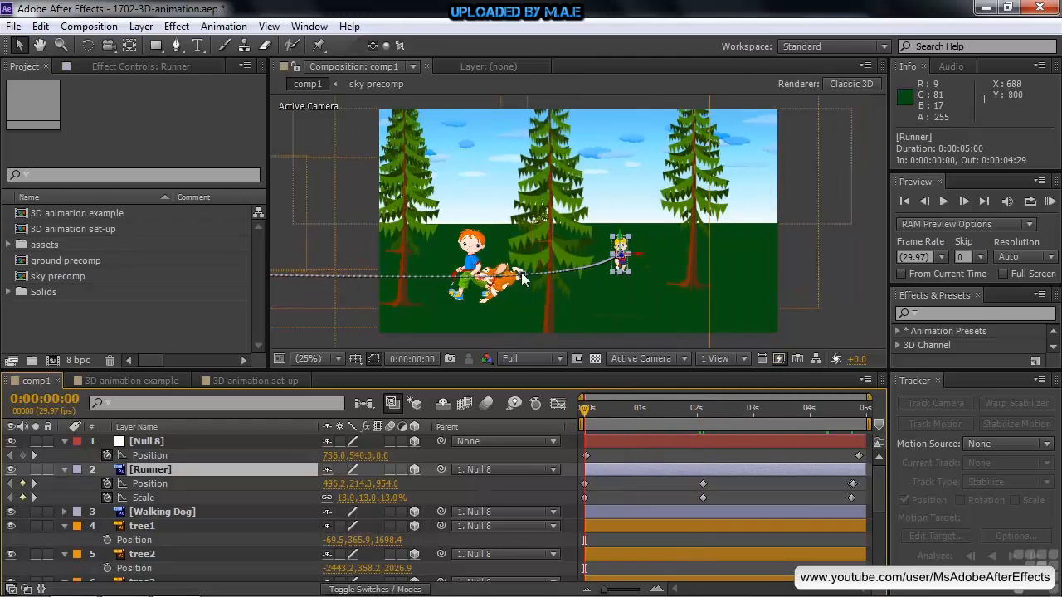
pyautogui.click(141, 514)
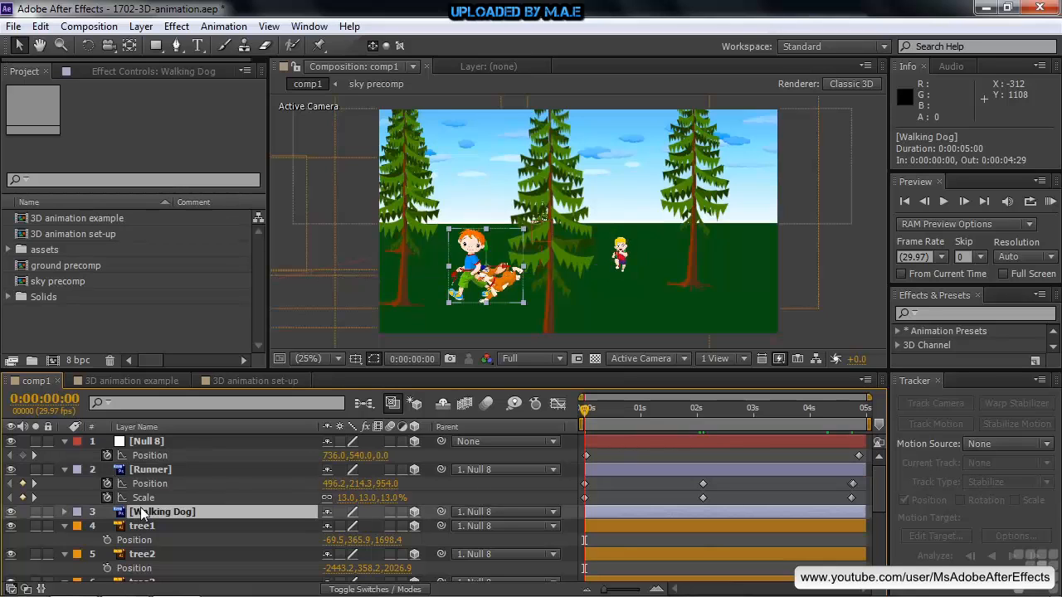
pyautogui.press('p')
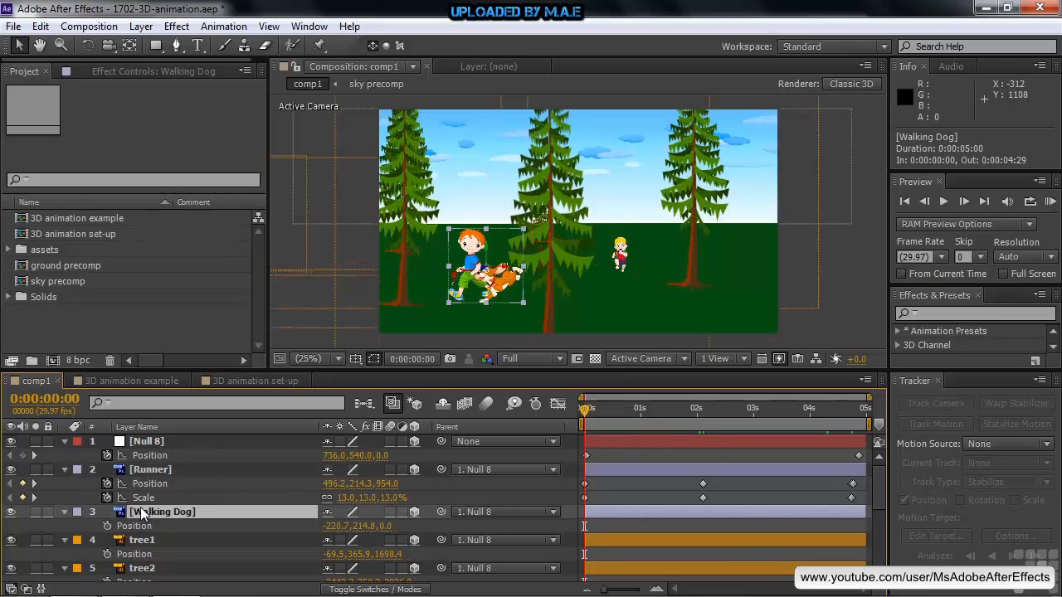
pyautogui.hotkey('shift', 's')
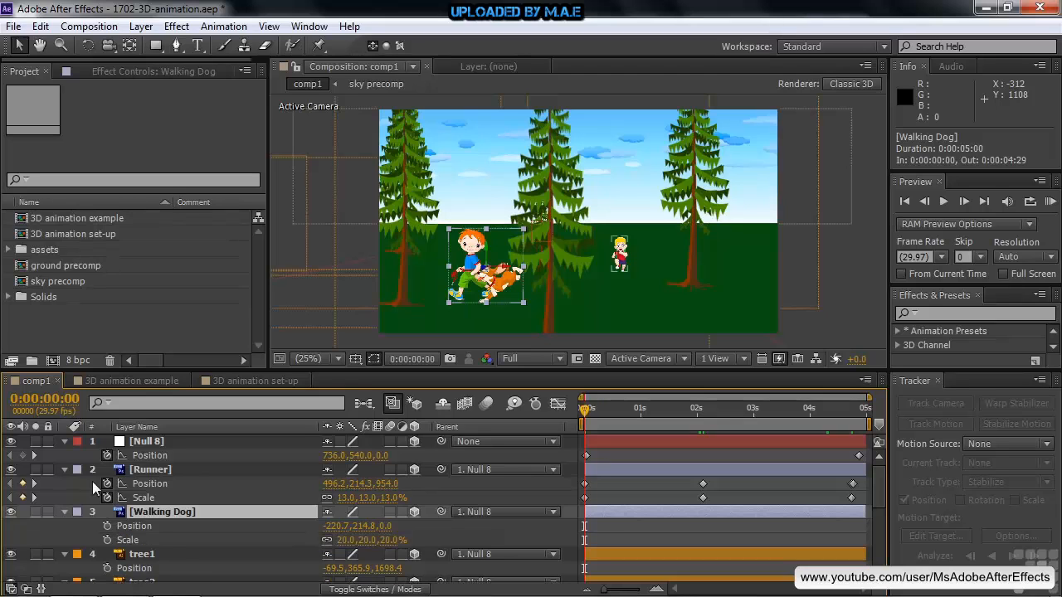
pyautogui.moveTo(514, 279); pyautogui.dragTo(763, 286)
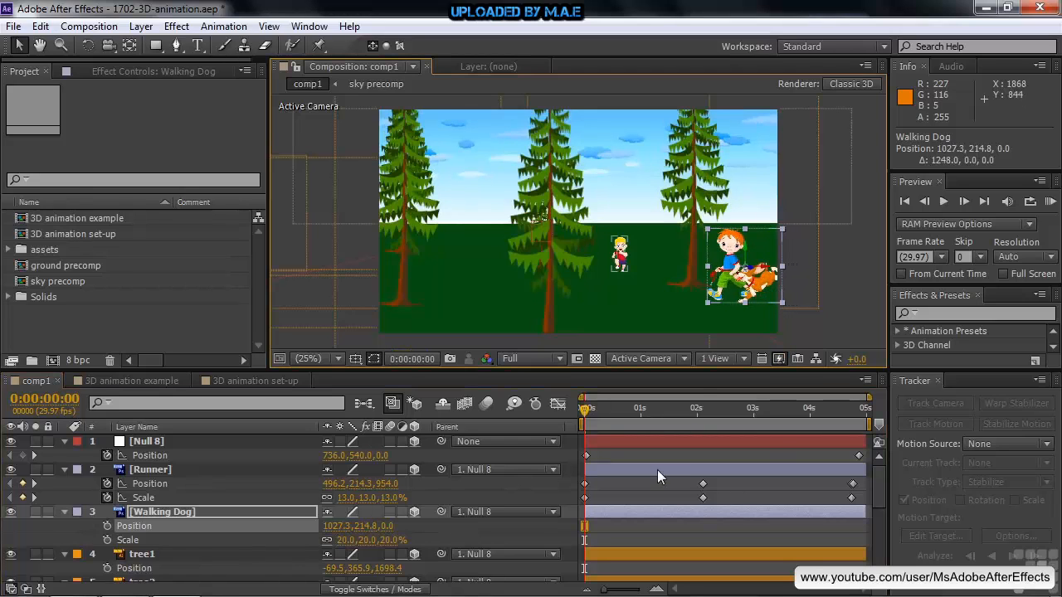
pyautogui.click(107, 526)
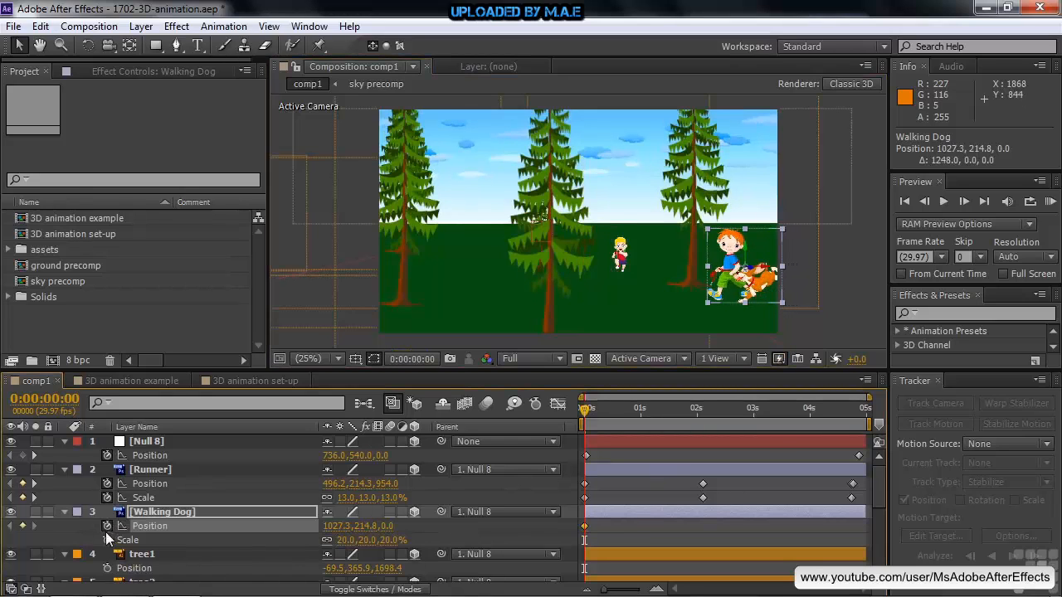
pyautogui.click(106, 541)
# Keyframe the Walking Dog's Position beside the Runner at 0:00:01:29 and at X about -533 at 0:00:03:27.
pyautogui.moveTo(584, 409); pyautogui.dragTo(696, 421)
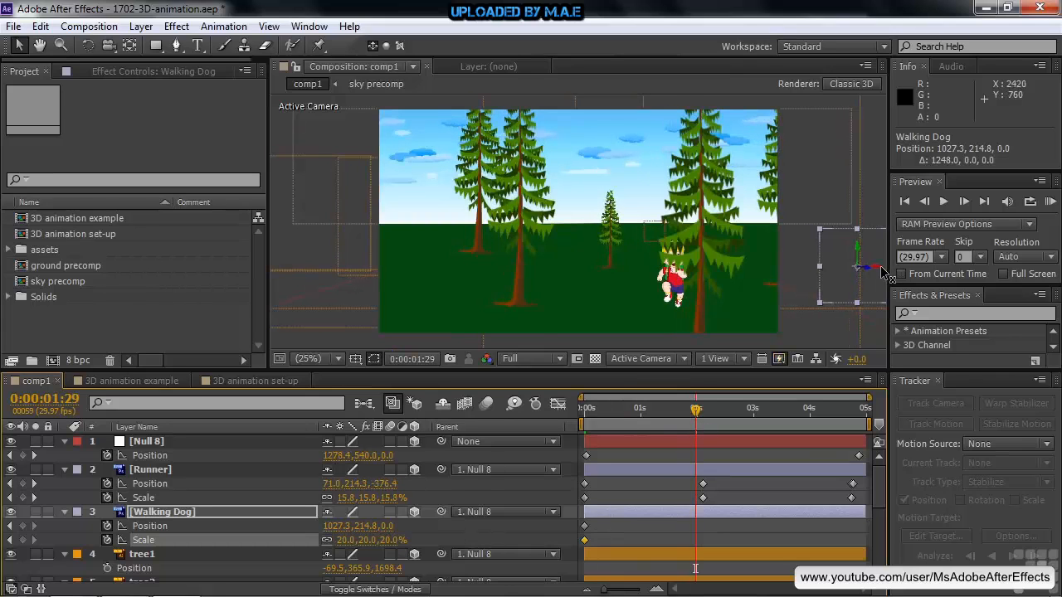
pyautogui.moveTo(865, 271); pyautogui.dragTo(626, 270)
pyautogui.moveTo(696, 415); pyautogui.dragTo(805, 407)
pyautogui.moveTo(736, 270); pyautogui.dragTo(679, 294)
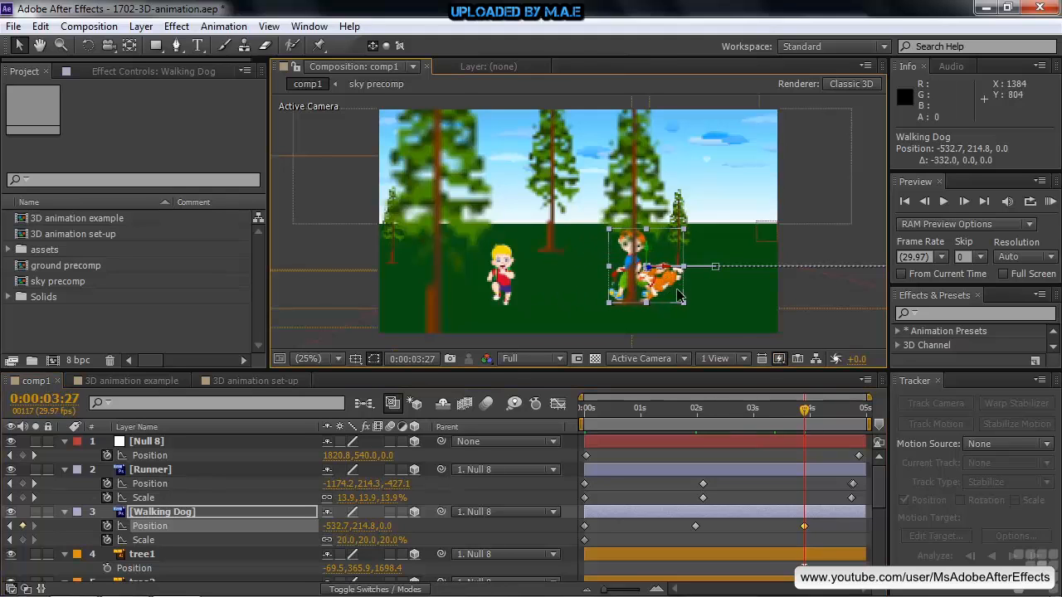
# Add a Walking Dog Scale keyframe of 20% at 0:00:01:26 and set its Scale to 16% at 0:00:03:28.
pyautogui.moveTo(804, 411); pyautogui.dragTo(690, 436)
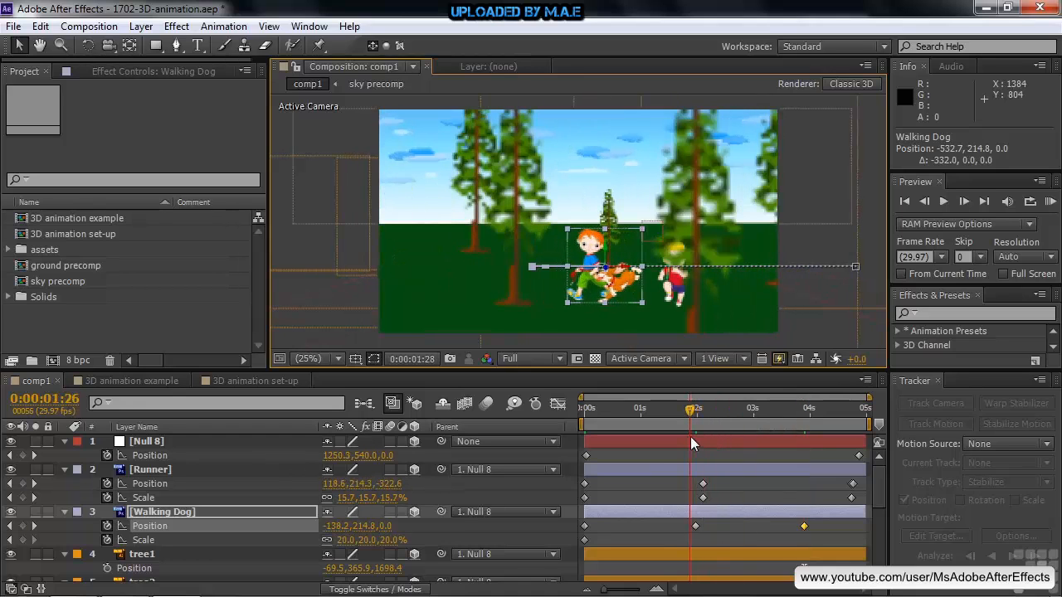
pyautogui.click(23, 540)
pyautogui.moveTo(693, 418); pyautogui.dragTo(809, 412)
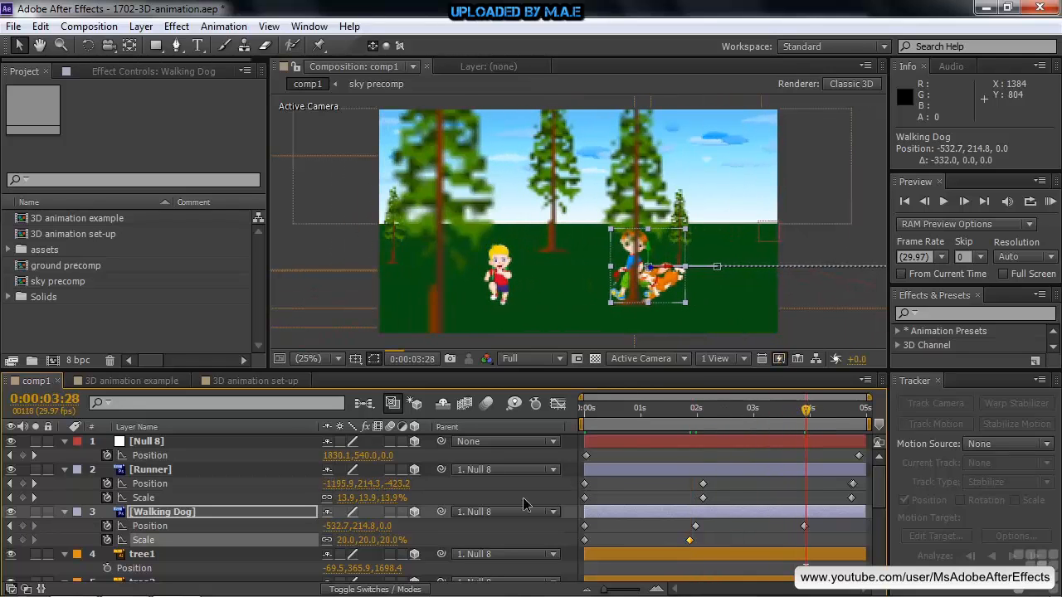
pyautogui.moveTo(363, 540); pyautogui.dragTo(358, 540)
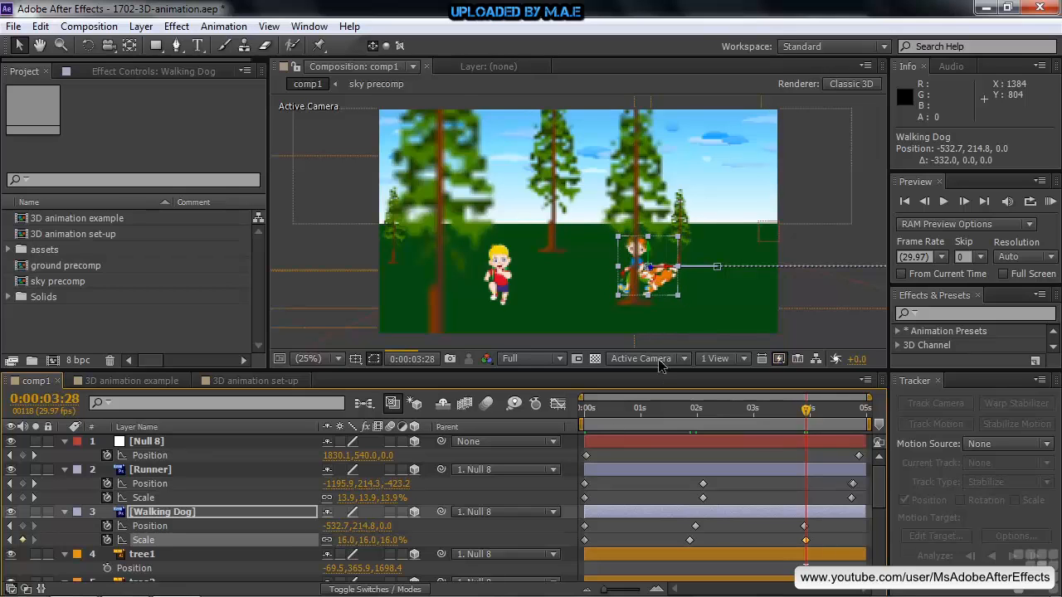
# At 0:00:04:26, keyframe the Walking Dog at X about -1065 and Z about -476, and reduce its Scale.
pyautogui.press('pagedown')
pyautogui.press('pagedown')
pyautogui.moveTo(822, 414); pyautogui.dragTo(871, 413)
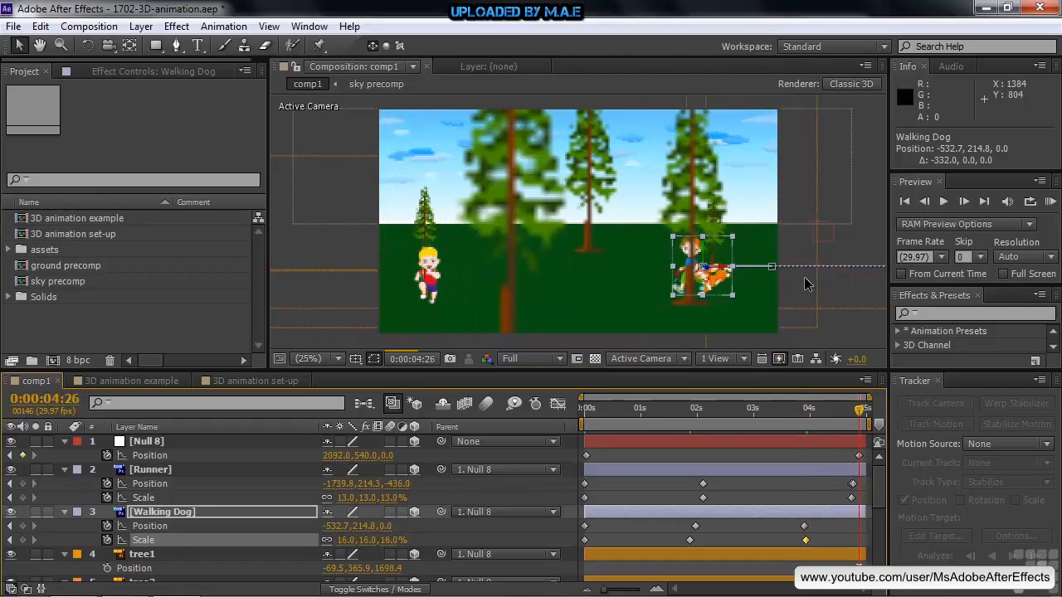
pyautogui.moveTo(723, 278); pyautogui.dragTo(597, 281)
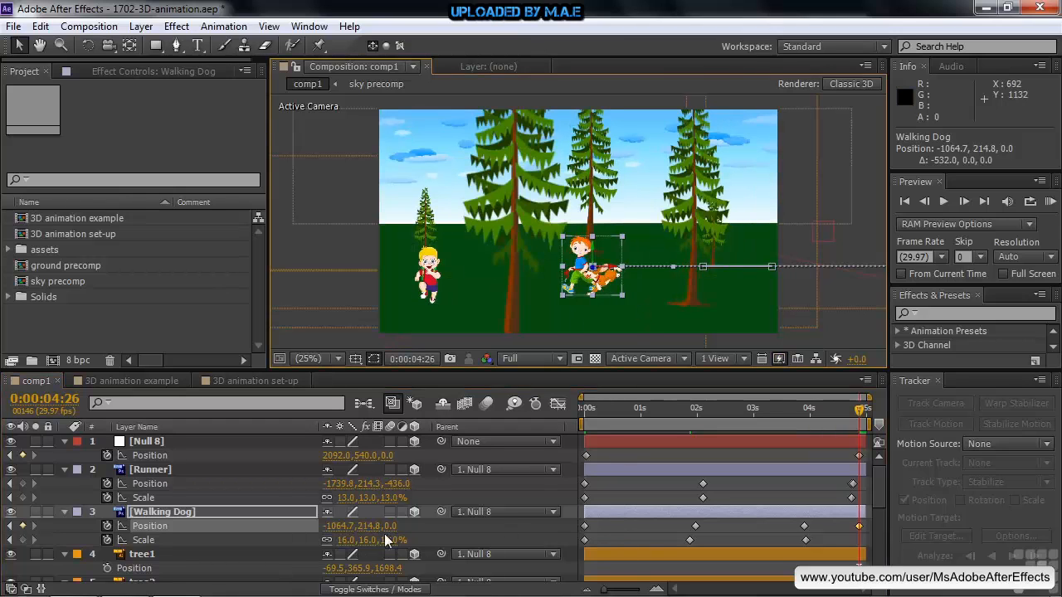
pyautogui.moveTo(388, 531); pyautogui.dragTo(5, 509)
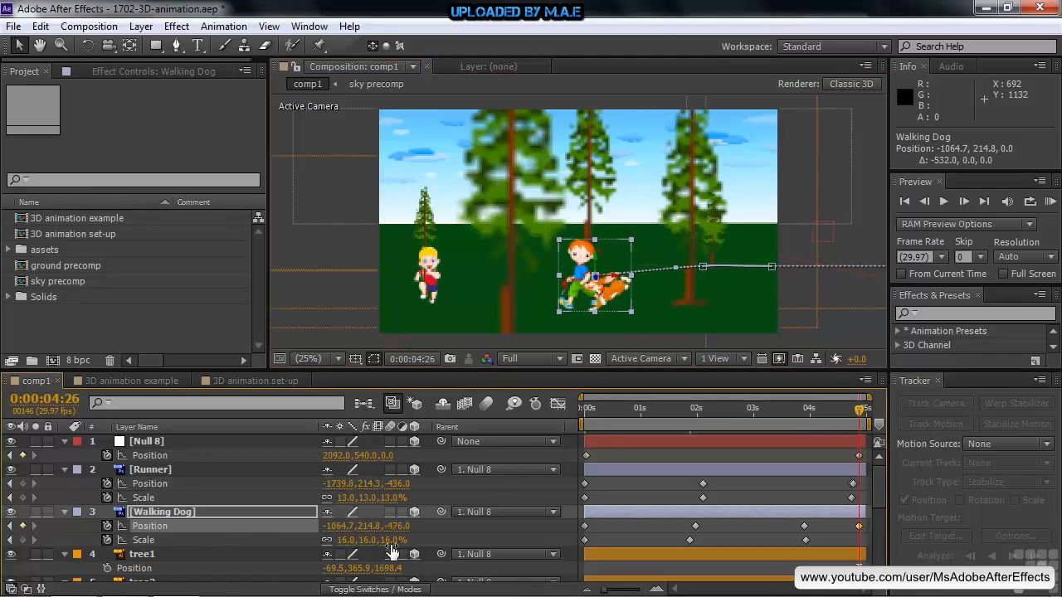
pyautogui.moveTo(387, 540); pyautogui.dragTo(382, 541)
# Return to 0:00:00:00 and preview the whole animation of both characters moving among the trees.
pyautogui.moveTo(861, 415); pyautogui.dragTo(570, 424)
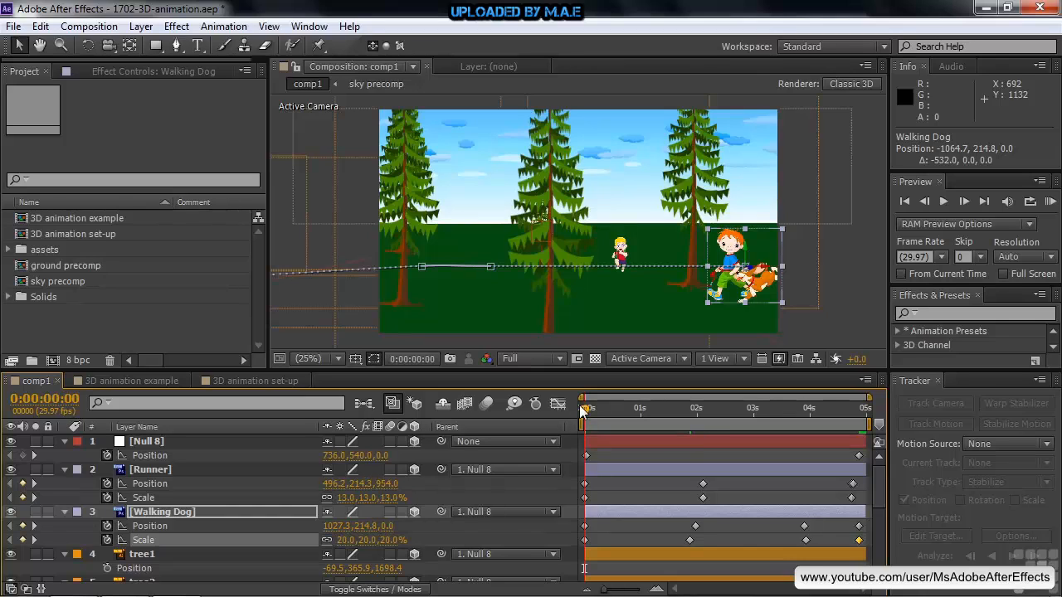
pyautogui.click(584, 569)
pyautogui.click(280, 421)
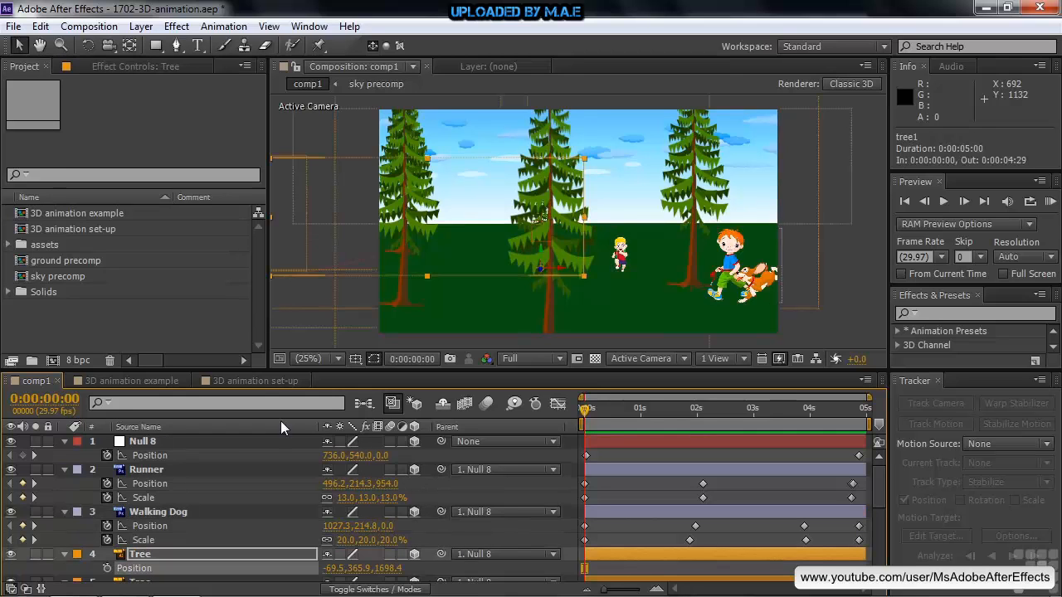
pyautogui.press('space')
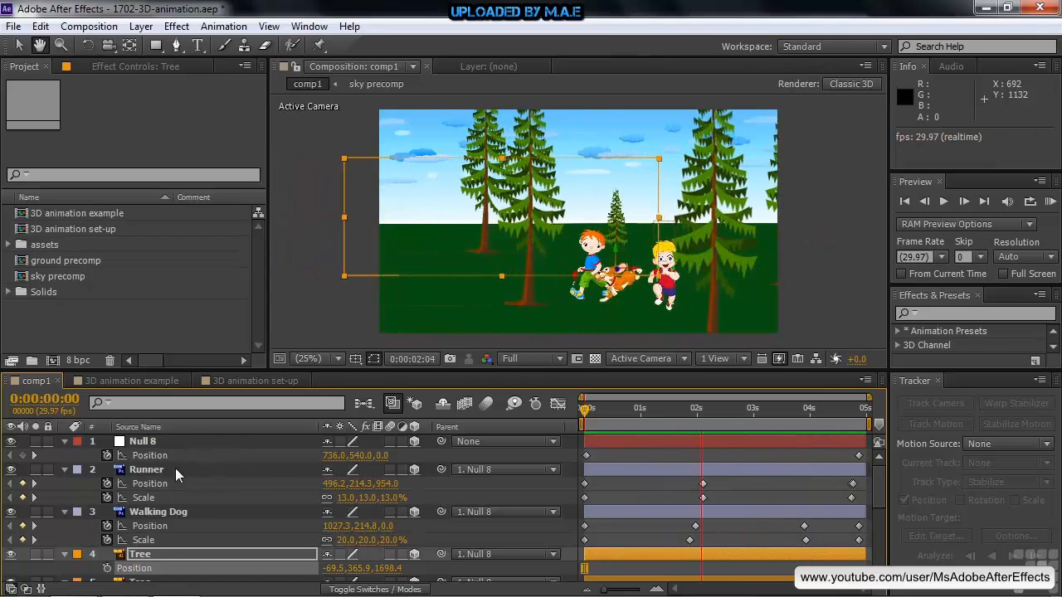
pyautogui.press('space')
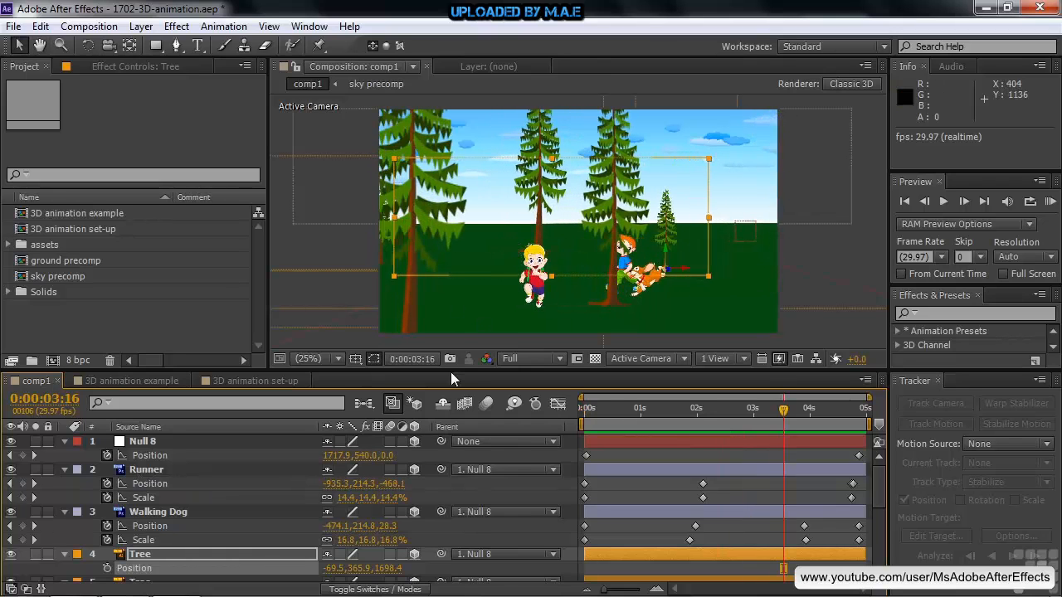
# At 0:00:00:00, duplicate the Runner layer, place one copy directly beneath the other and select the lower copy.
pyautogui.moveTo(788, 412); pyautogui.dragTo(583, 426)
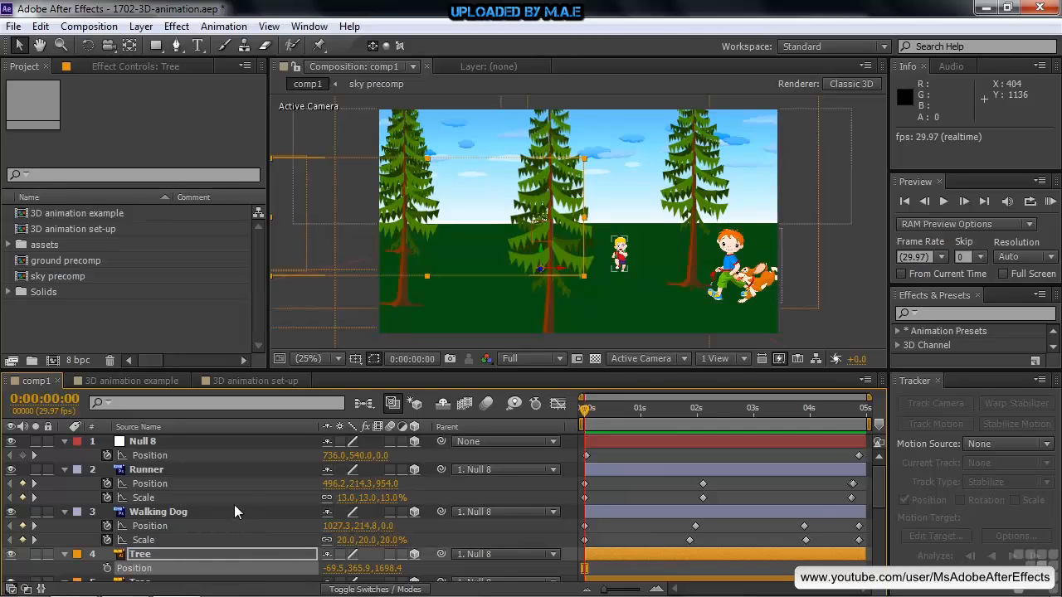
pyautogui.click(146, 470)
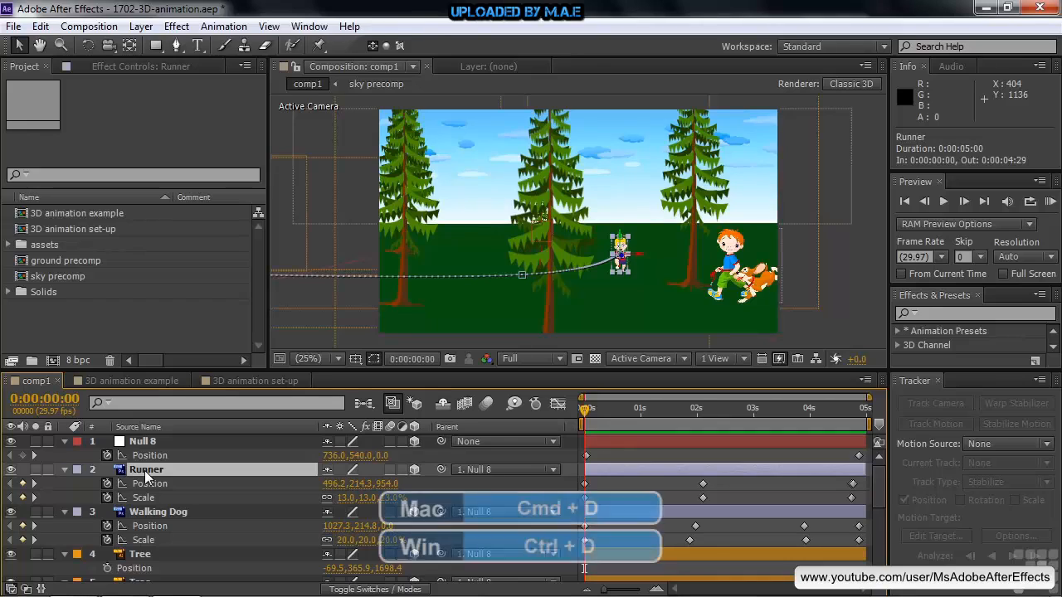
pyautogui.hotkey('ctrl', 'd')
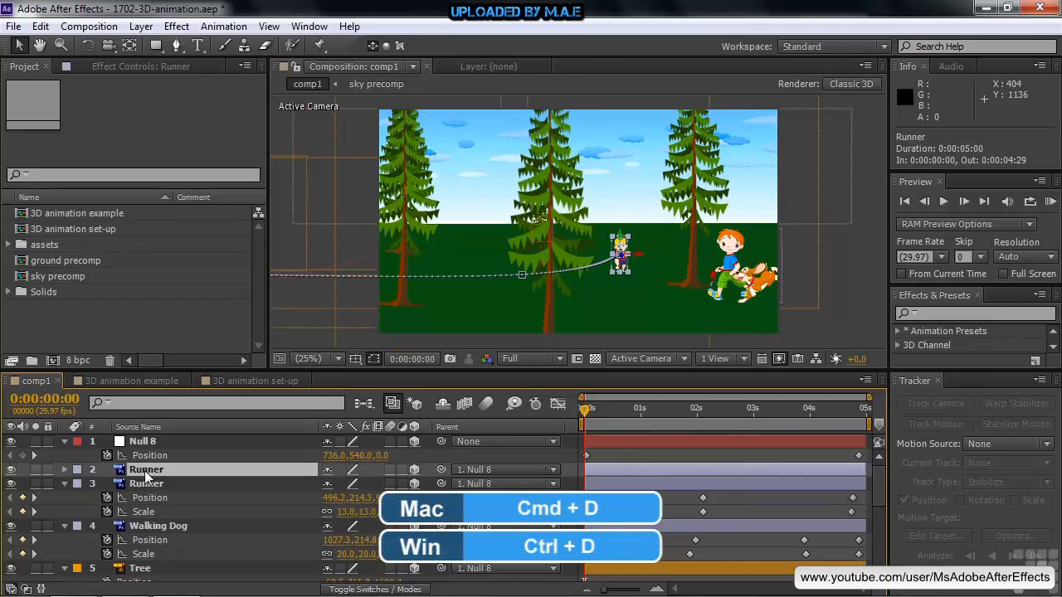
pyautogui.moveTo(140, 485); pyautogui.dragTo(145, 473)
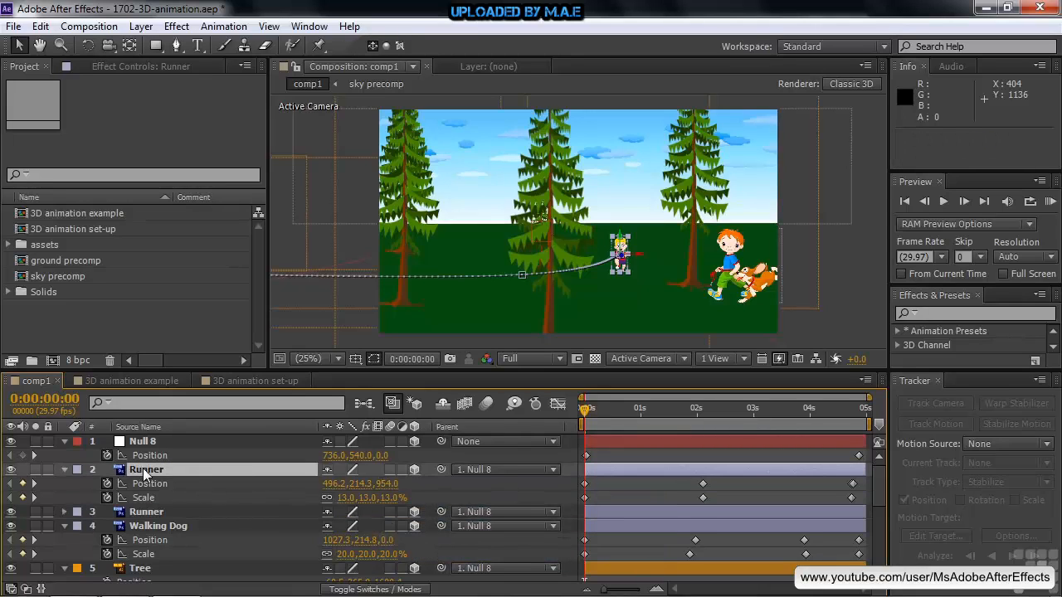
pyautogui.click(136, 514)
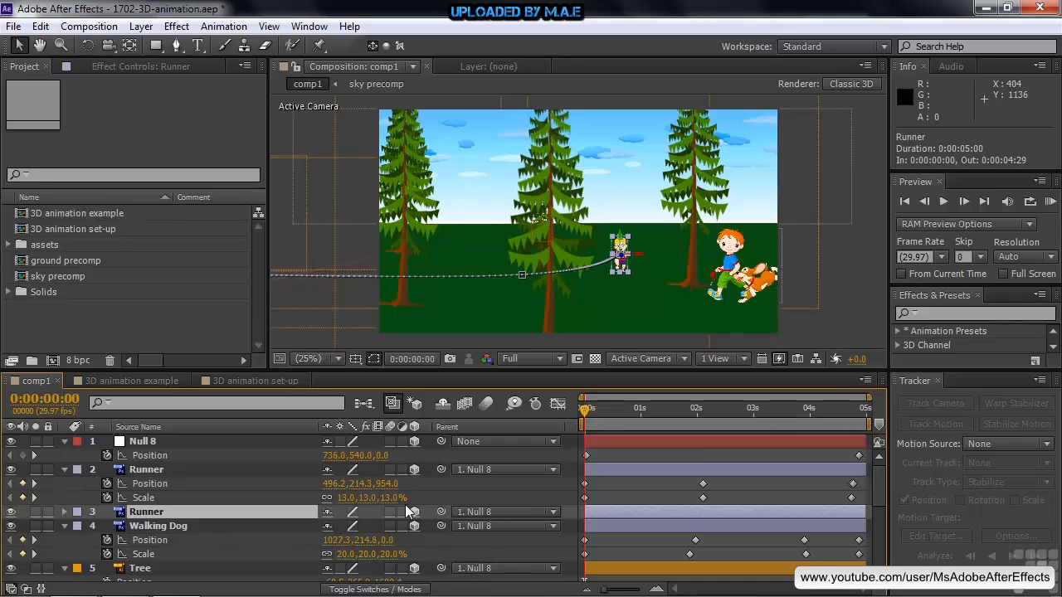
# Find the Drop Shadow effect and apply it to the lower Runner layer.
pyautogui.click(954, 317)
pyautogui.write('d')
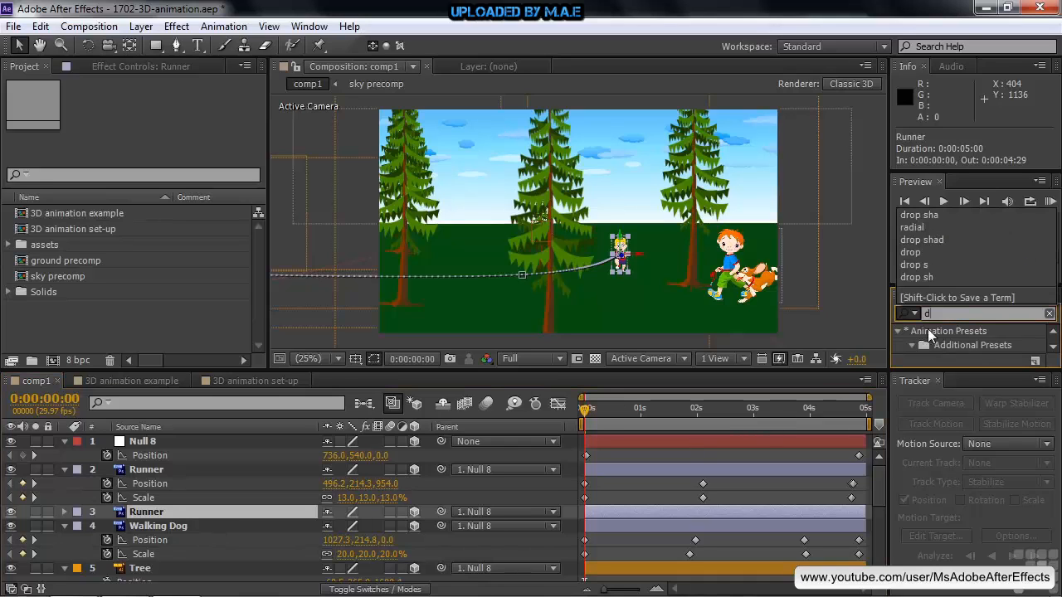
pyautogui.write('rop sha')
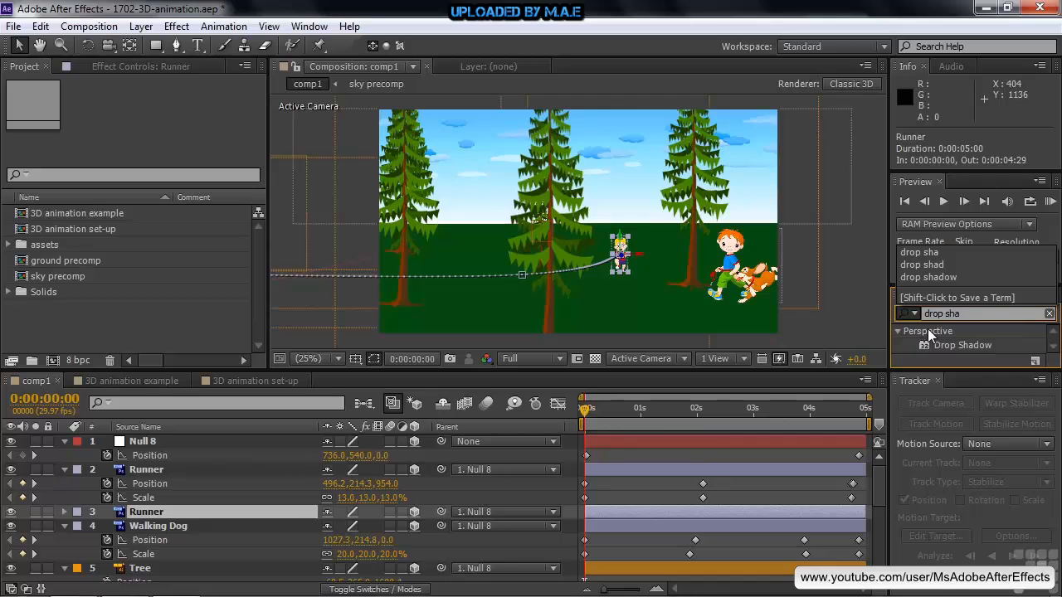
pyautogui.moveTo(929, 342); pyautogui.dragTo(176, 512)
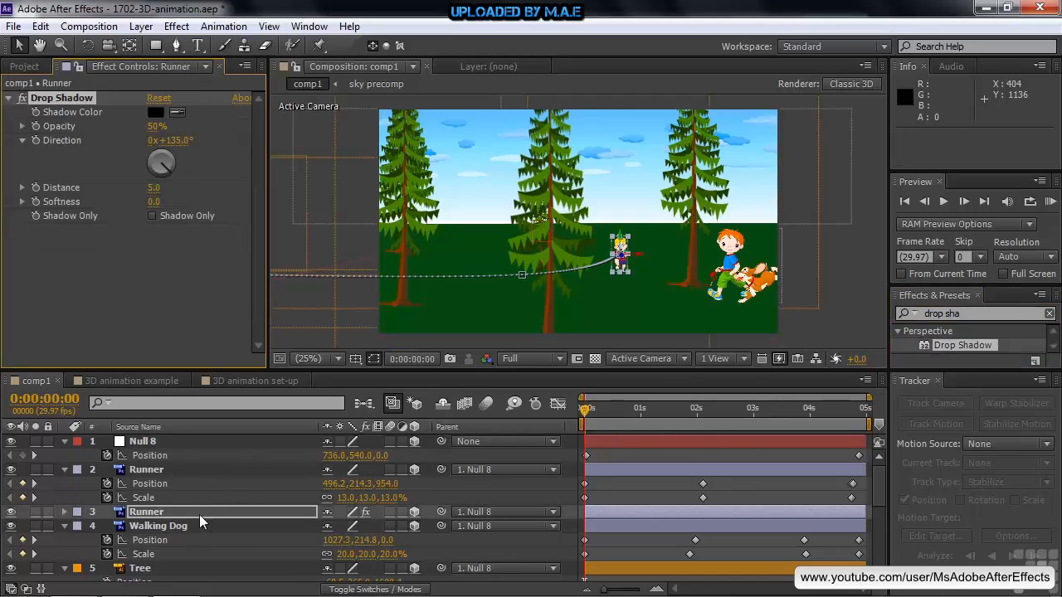
# Make the lower Runner's Drop Shadow render as Shadow Only, and compare it with the upper Runner layer visible and hidden.
pyautogui.click(10, 470)
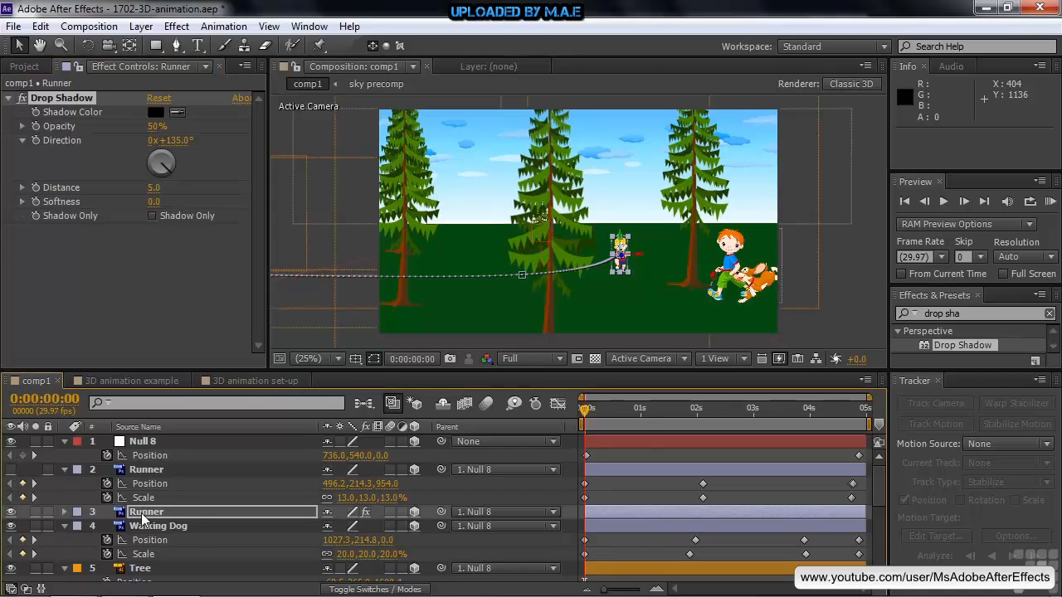
pyautogui.click(151, 216)
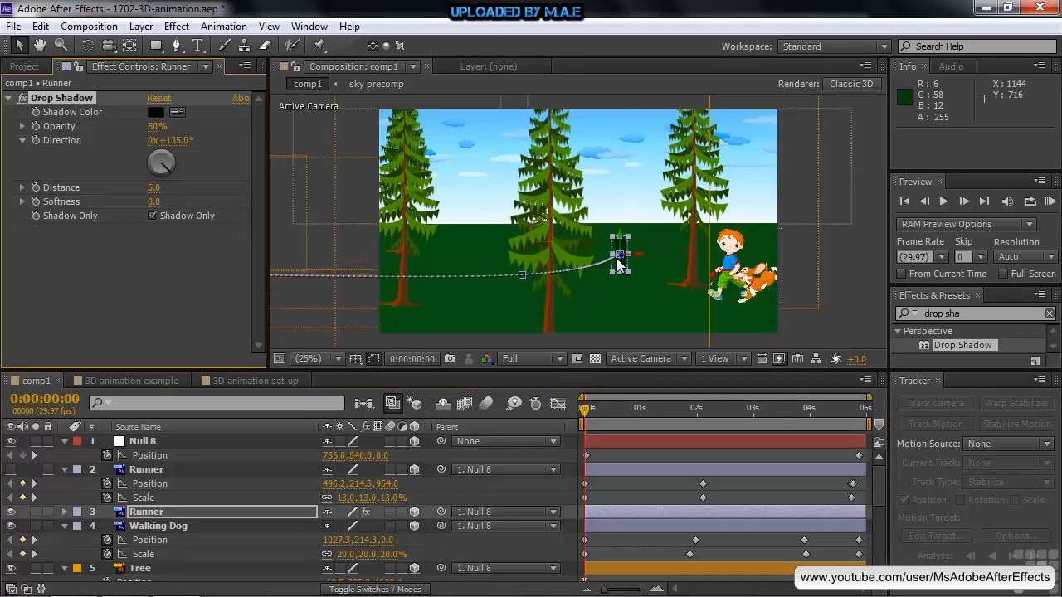
pyautogui.press('.')
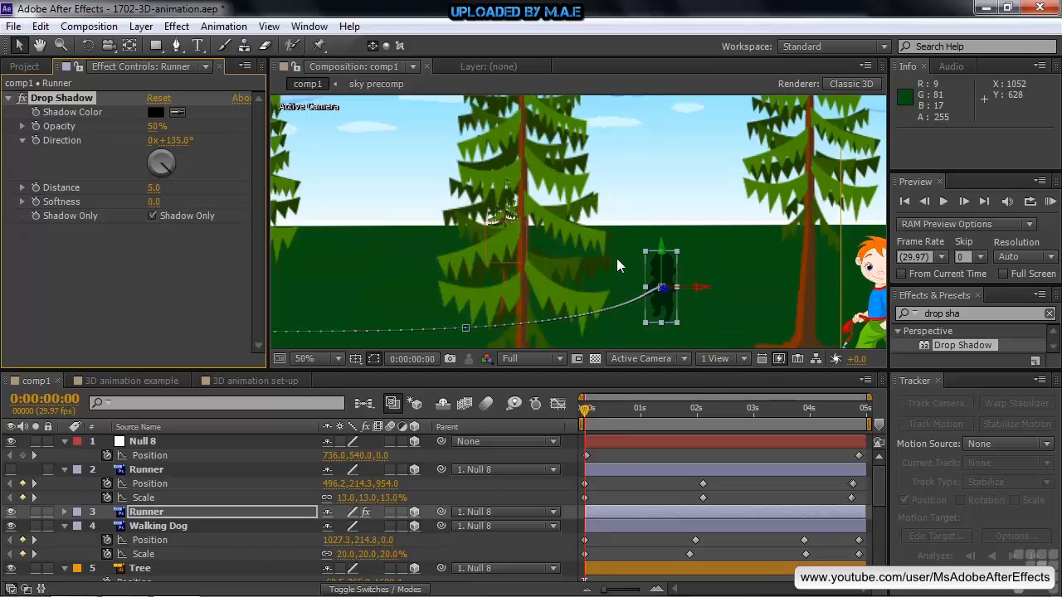
pyautogui.click(11, 471)
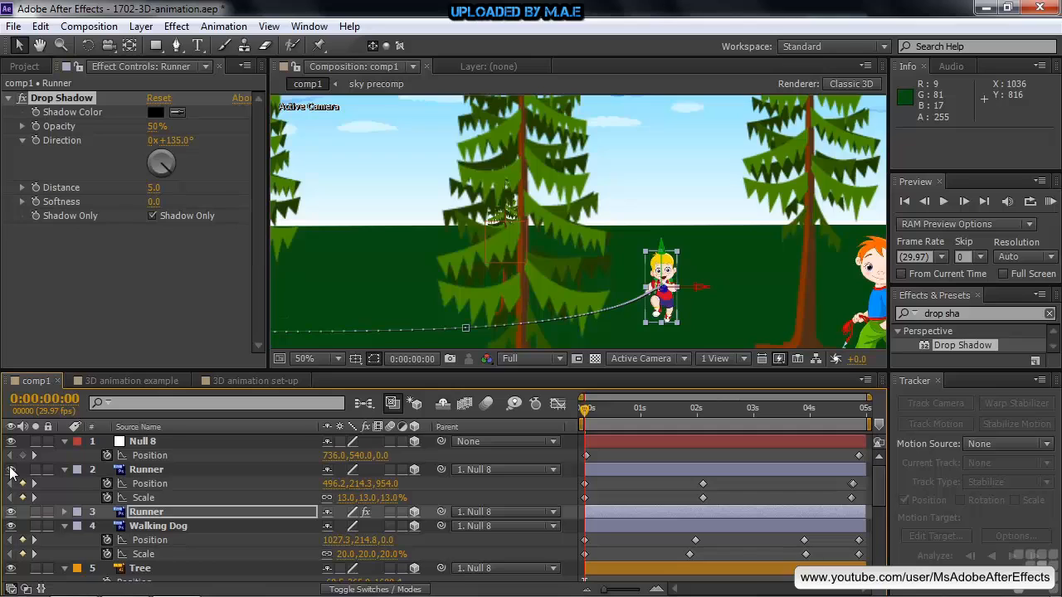
pyautogui.click(12, 470)
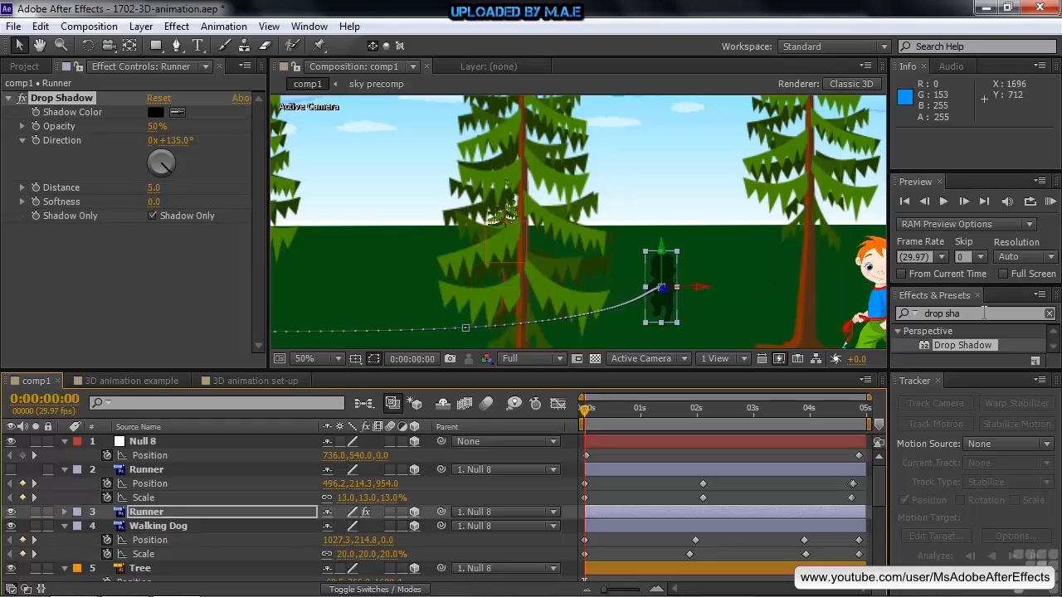
# Apply Corner Pin to the shadow Runner layer and slant it with Upper Left at about 898, 815 and Upper Right at about 2053, 898.
pyautogui.moveTo(985, 312); pyautogui.dragTo(897, 318)
pyautogui.write('corner pin')
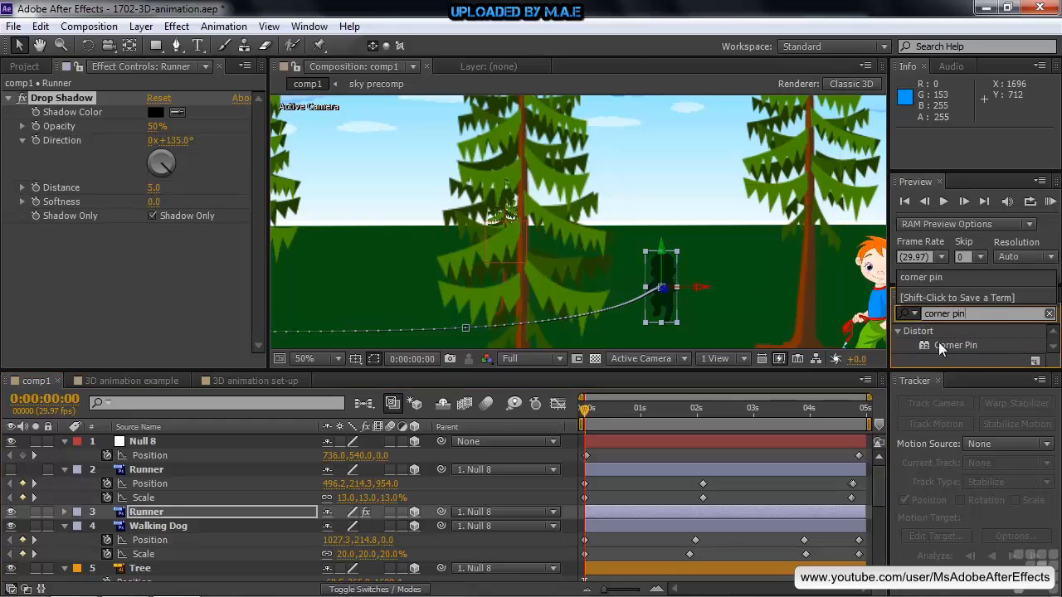
pyautogui.moveTo(939, 344); pyautogui.dragTo(177, 514)
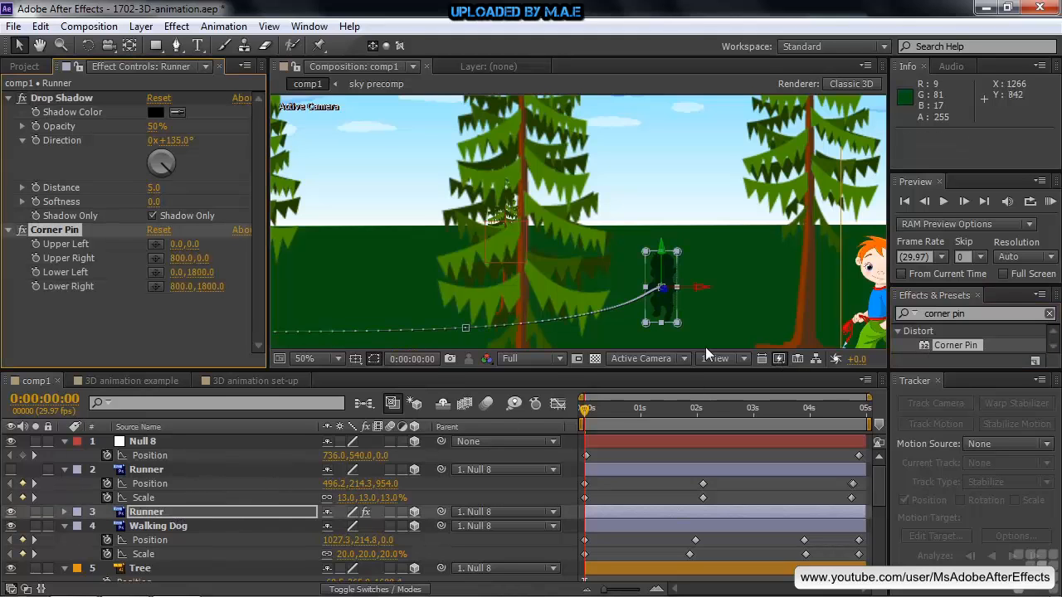
pyautogui.moveTo(680, 254); pyautogui.dragTo(679, 282)
pyautogui.moveTo(720, 282)
pyautogui.mouseDown()
pyautogui.moveTo(678, 284)
pyautogui.moveTo(729, 287)
pyautogui.mouseUp()
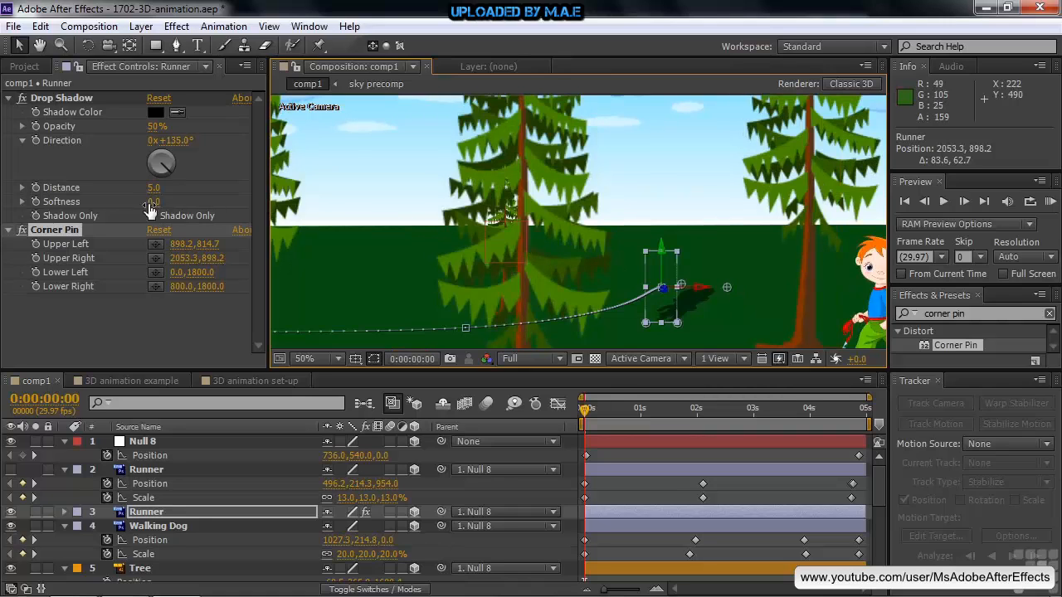
# Set the Drop Shadow's Softness to 223 and Opacity to 46%, with the upper Runner layer visible again.
pyautogui.moveTo(157, 204); pyautogui.dragTo(257, 207)
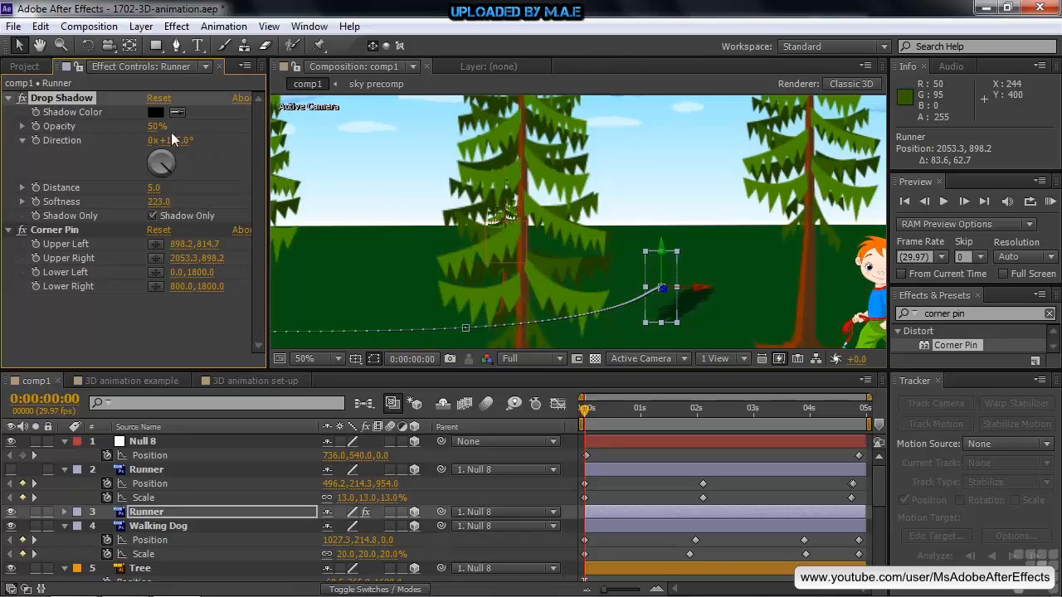
pyautogui.moveTo(158, 127); pyautogui.dragTo(151, 127)
pyautogui.click(10, 469)
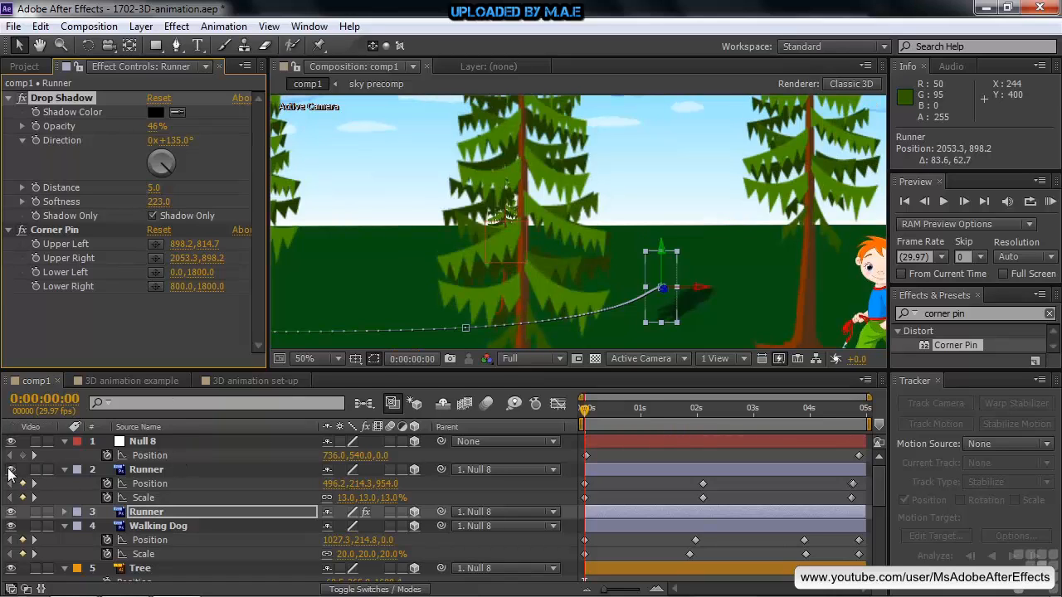
# Reveal the shadow Runner's Anchor Point and Position, set Position Y to about 207 at 0:00:00:00, and check the motion up to 0:00:03:10.
pyautogui.press('p')
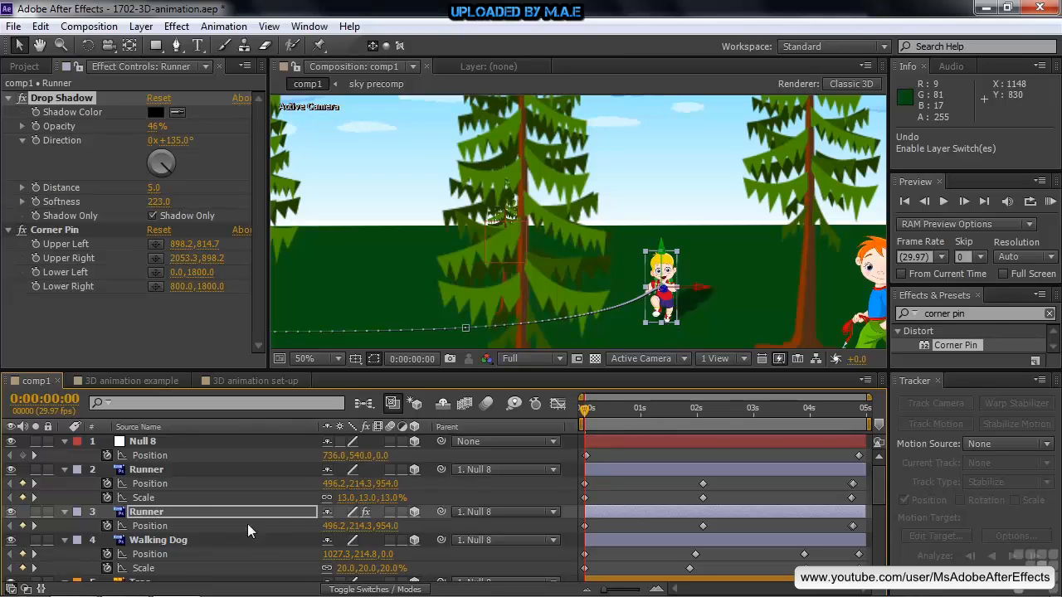
pyautogui.click(174, 512)
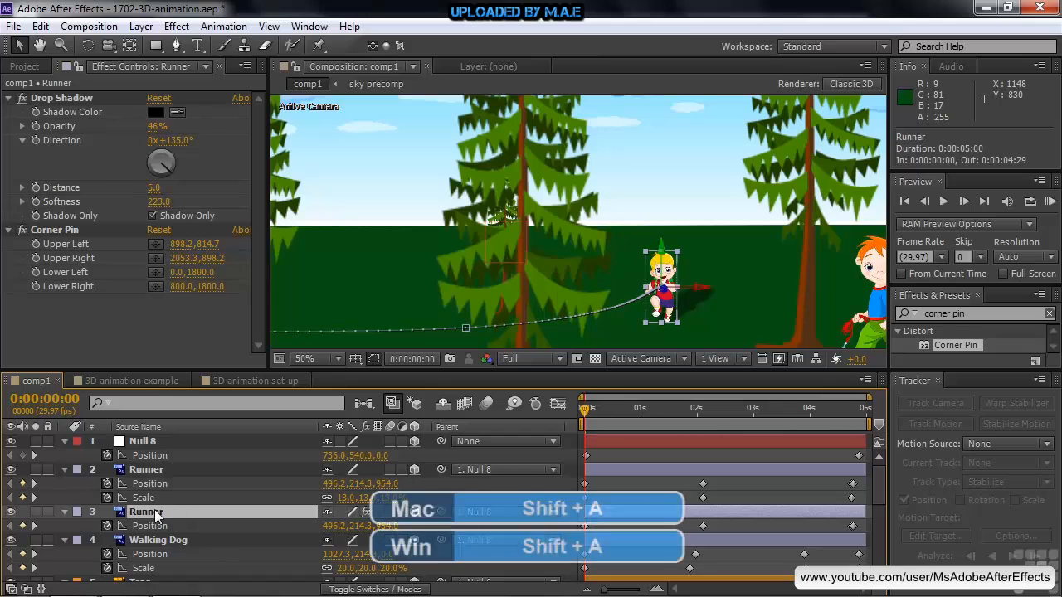
pyautogui.hotkey('shift', 'a')
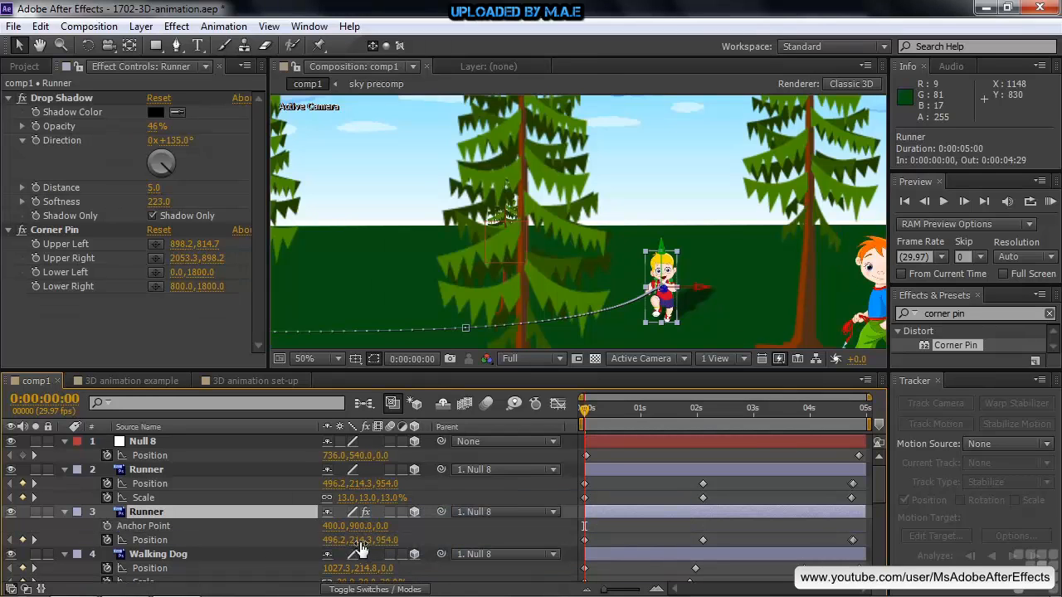
pyautogui.moveTo(360, 541); pyautogui.dragTo(340, 554)
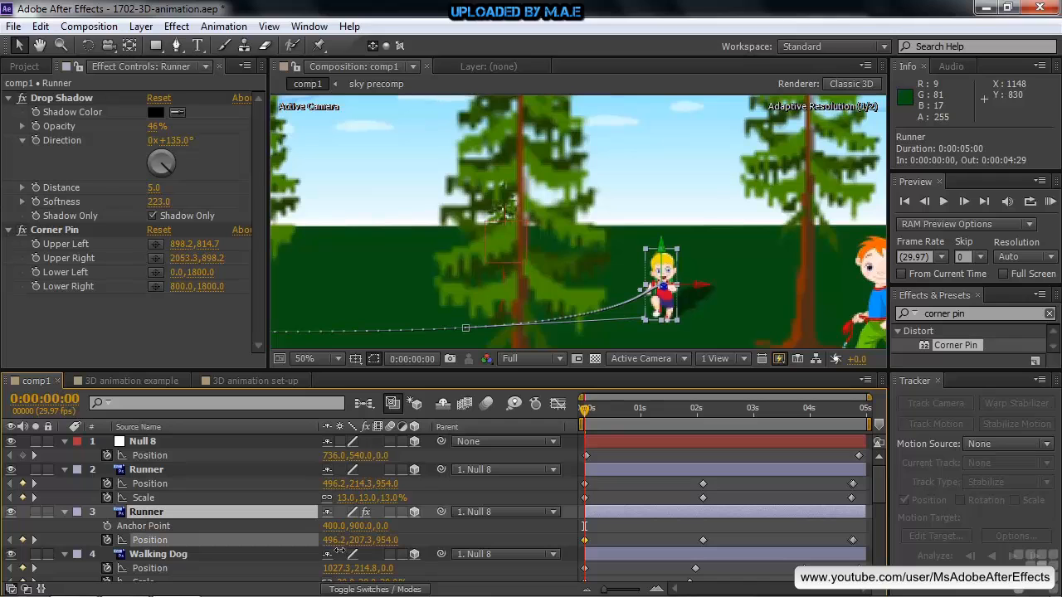
pyautogui.moveTo(585, 410); pyautogui.dragTo(764, 431)
pyautogui.press(',')
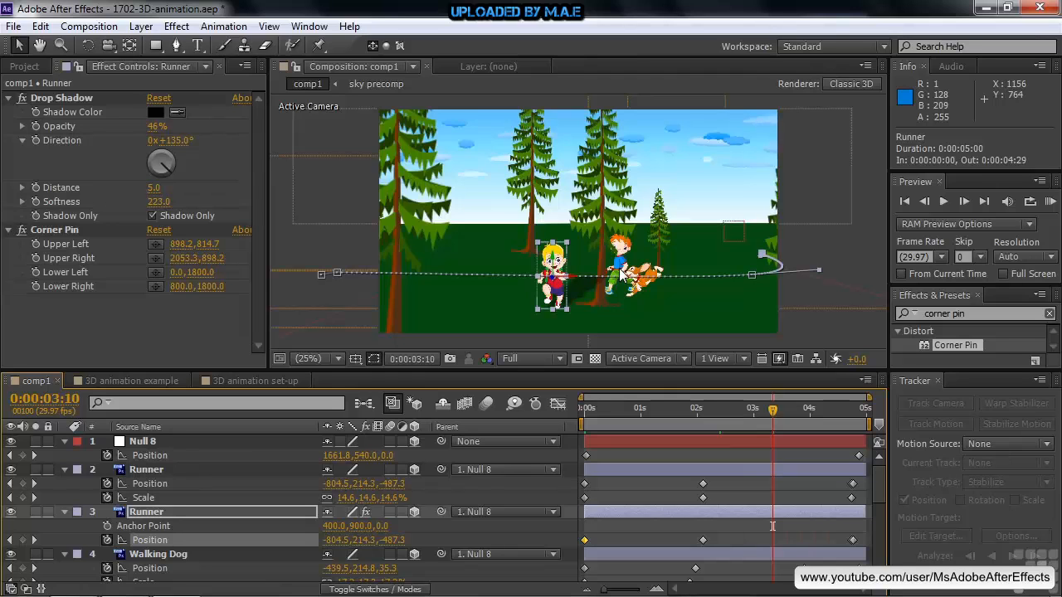
# Open the 3D animation example composition, scrub through to 0;00;09;29 and reveal its layers' keyframed properties.
pyautogui.click(136, 380)
pyautogui.moveTo(461, 409); pyautogui.dragTo(723, 425)
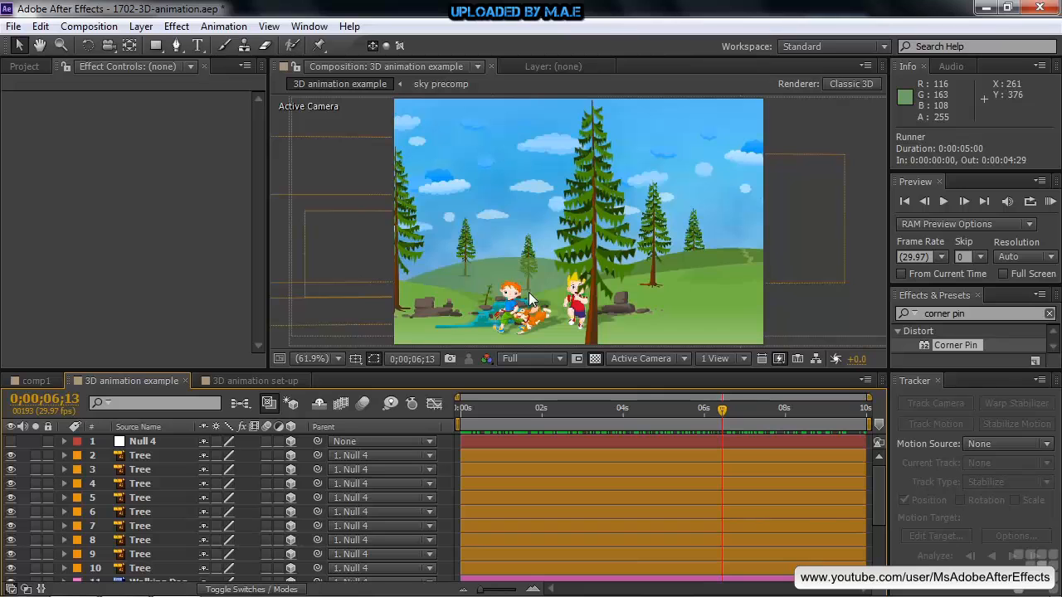
pyautogui.moveTo(723, 417); pyautogui.dragTo(897, 419)
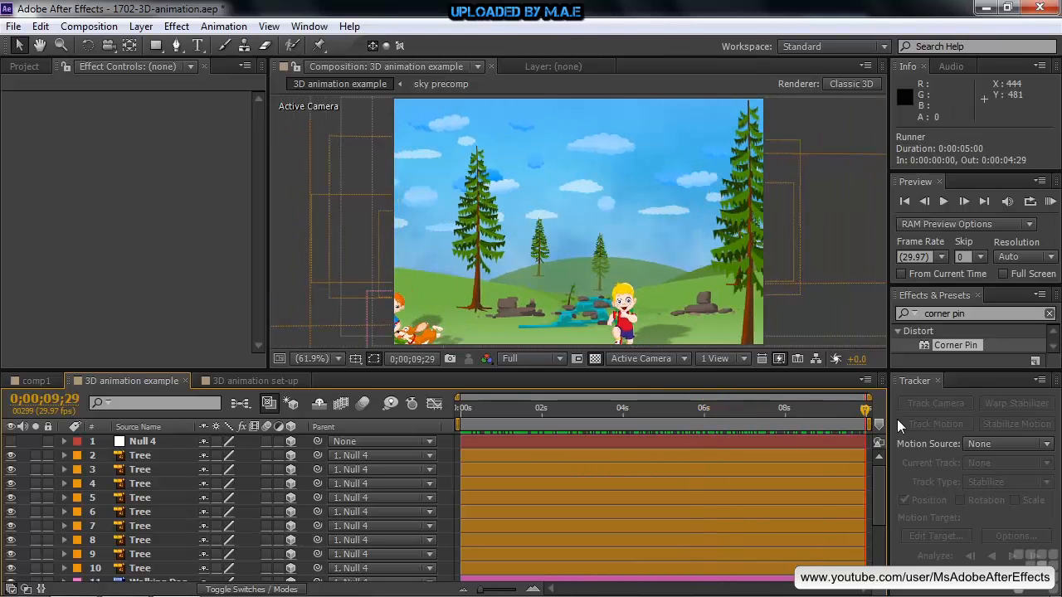
pyautogui.press('u')
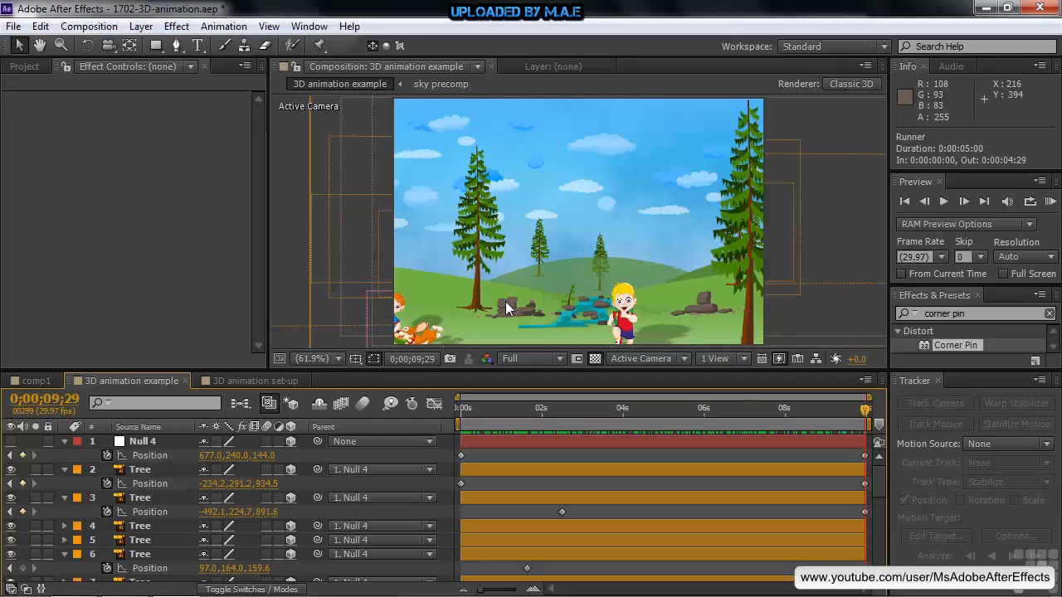
# Examine the example scene's layer depth in Custom View 1, and return to the Active Camera view.
pyautogui.click(687, 359)
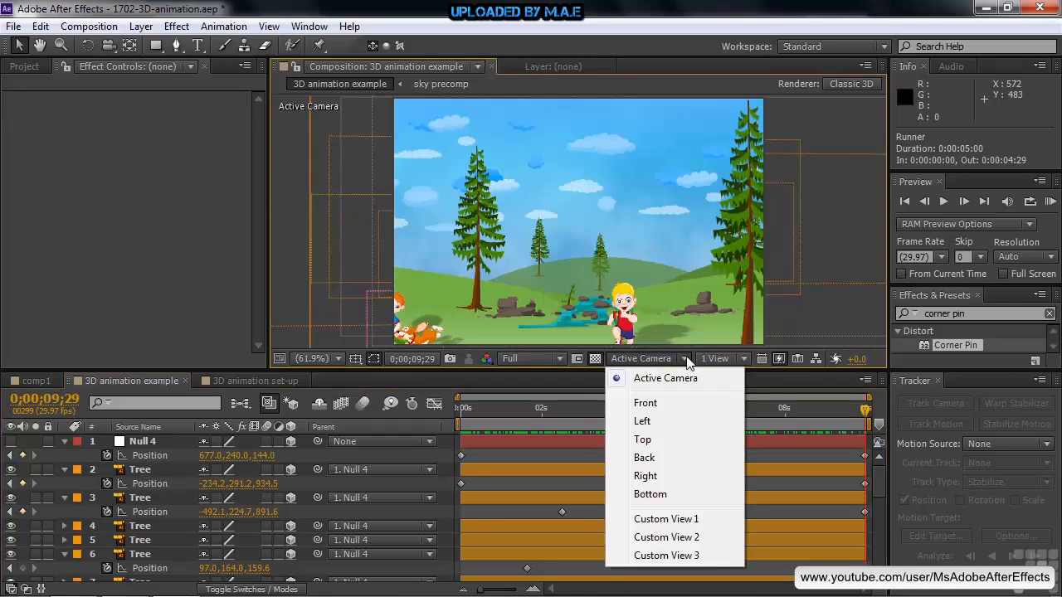
pyautogui.click(695, 517)
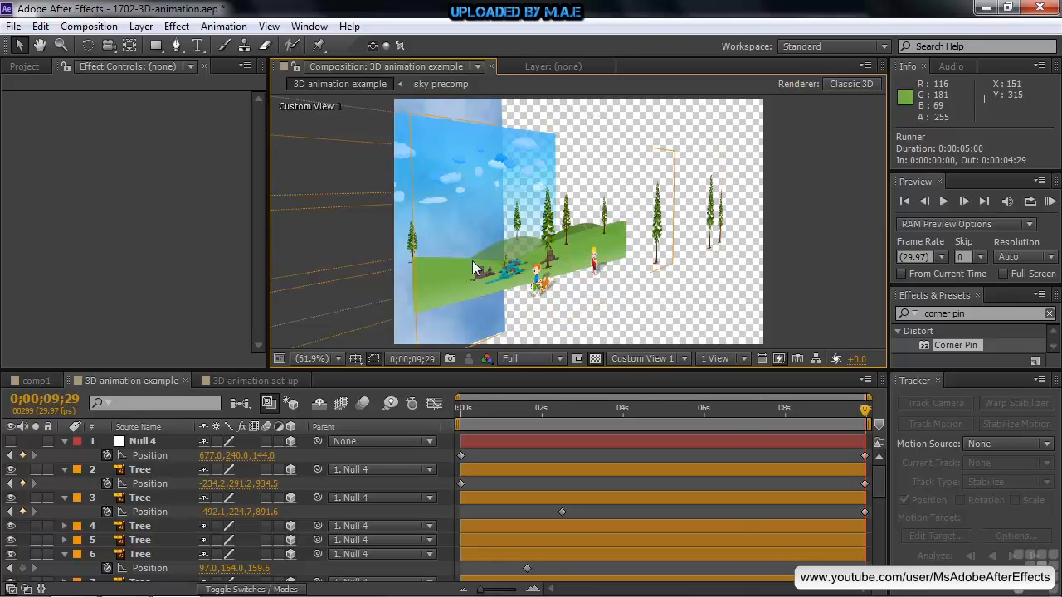
pyautogui.click(684, 358)
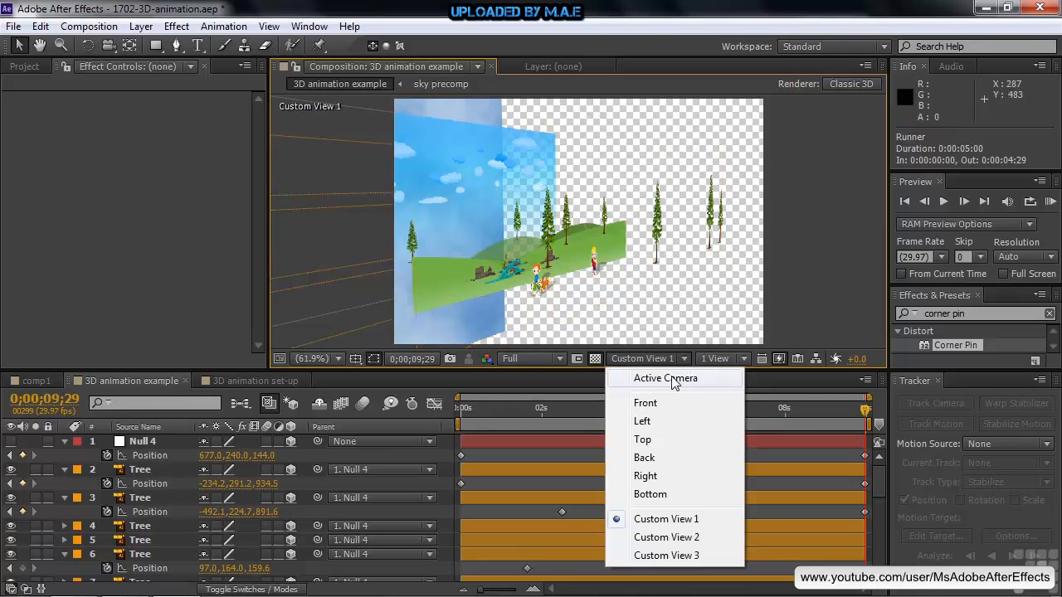
pyautogui.click(674, 380)
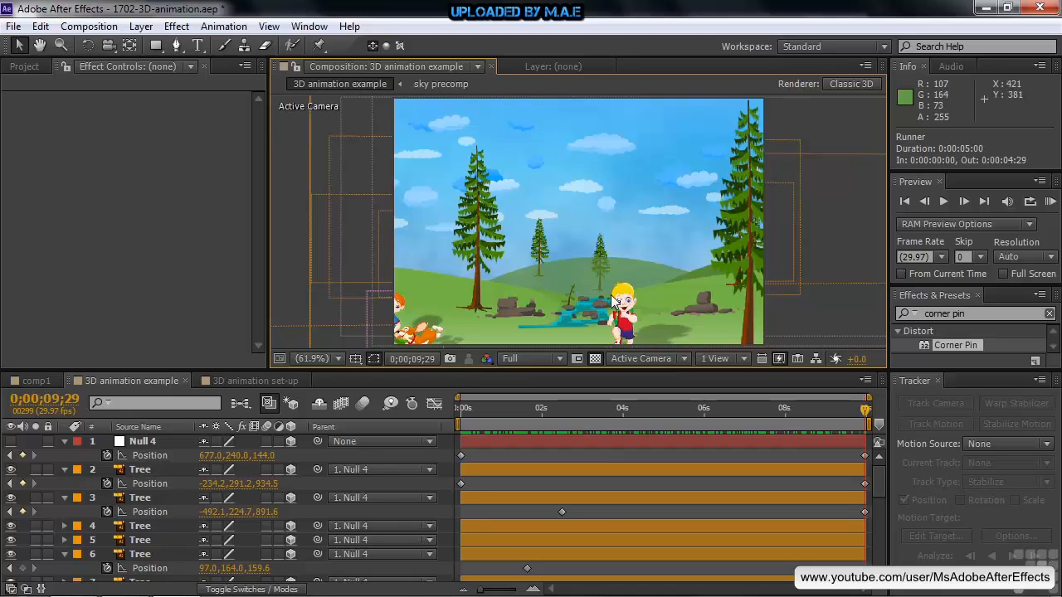
# Scrub through the example animation once more and open the 3D animation set-up composition.
pyautogui.moveTo(471, 410); pyautogui.dragTo(869, 421)
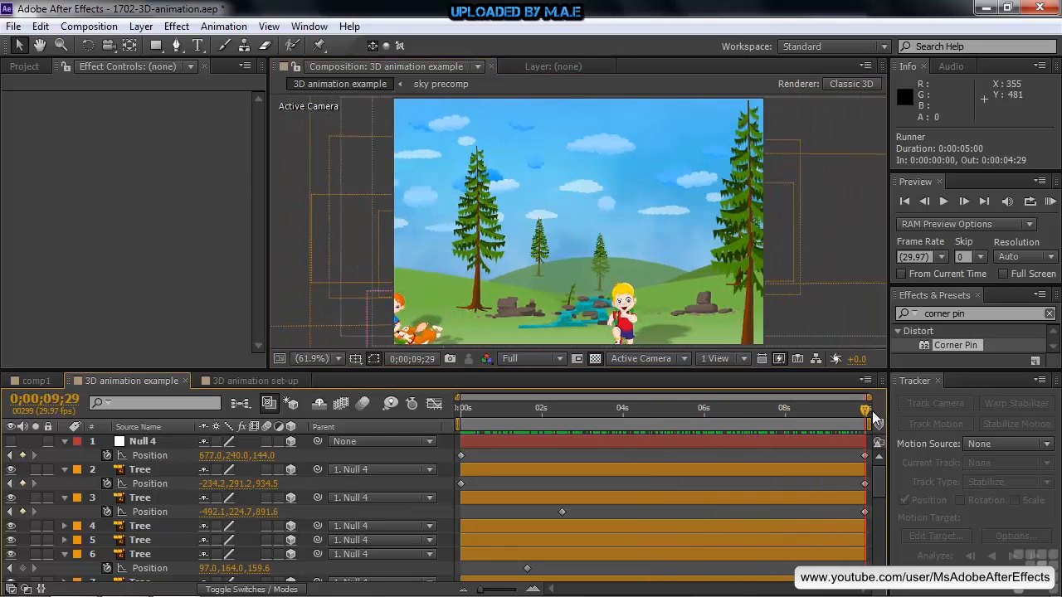
pyautogui.moveTo(868, 420); pyautogui.dragTo(616, 423)
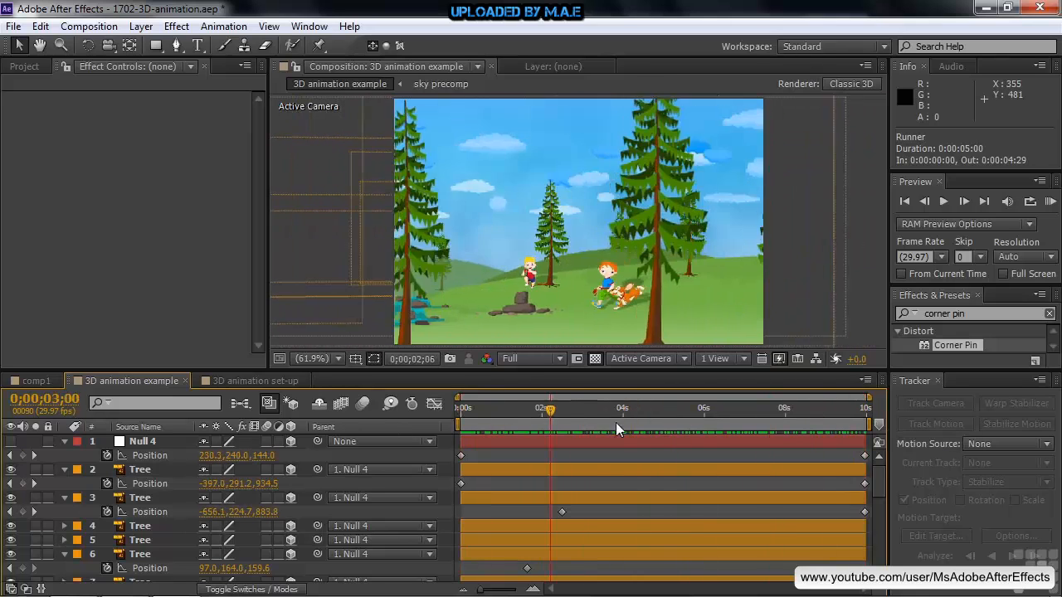
pyautogui.click(249, 382)
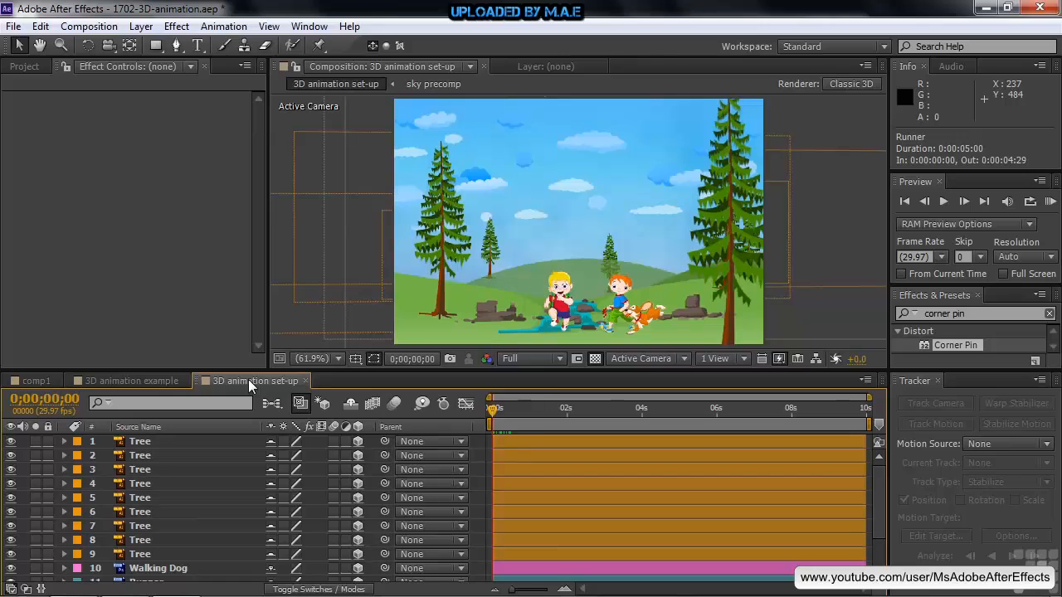